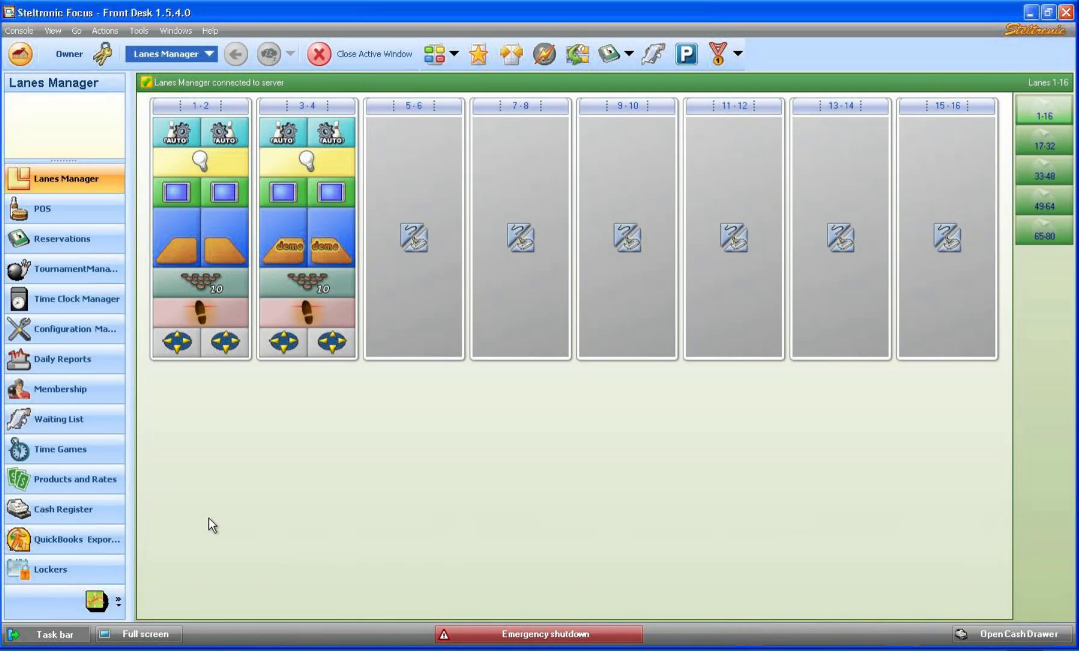
Review the Locker Rental and Locker Key Deposit rates in the Proshop product group.
left_click(73, 479)
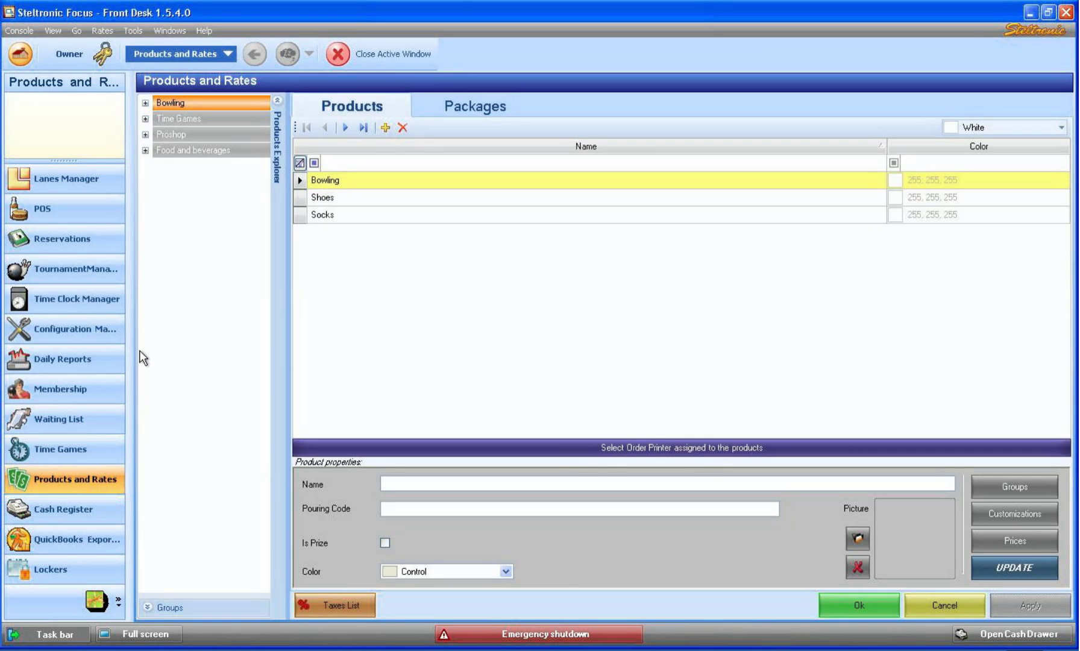
left_click(146, 135)
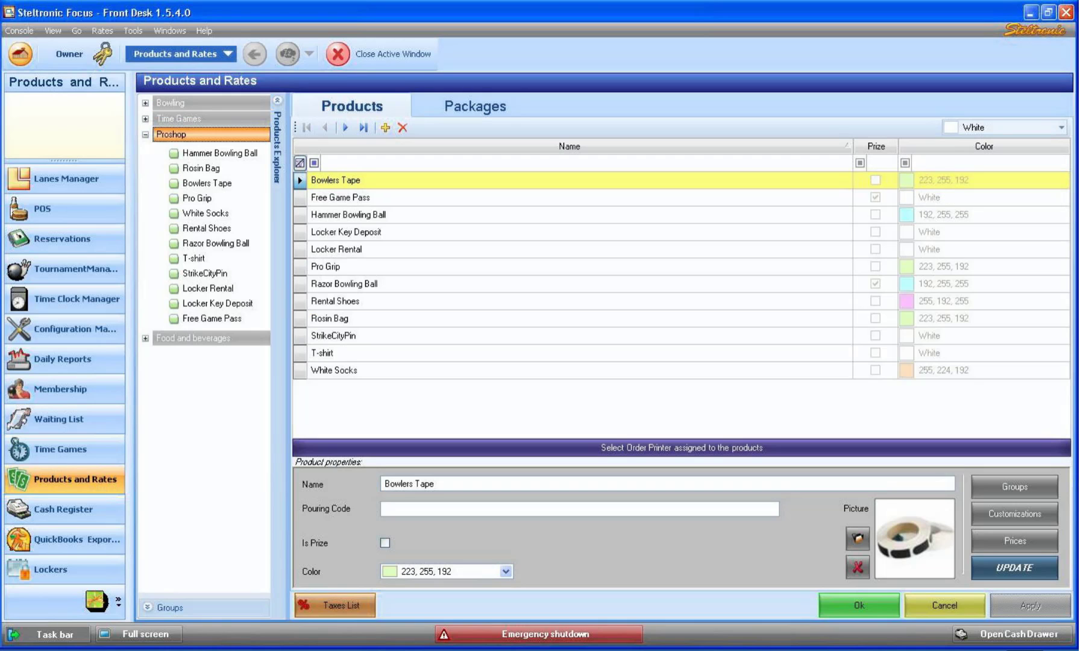
left_click(198, 289)
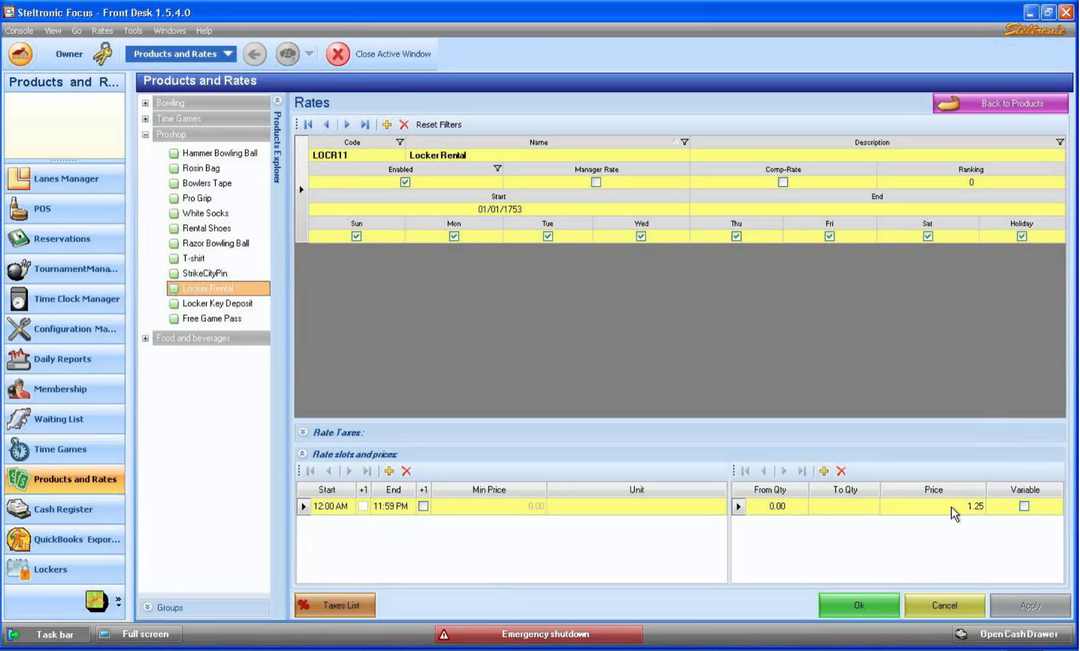
left_click(223, 305)
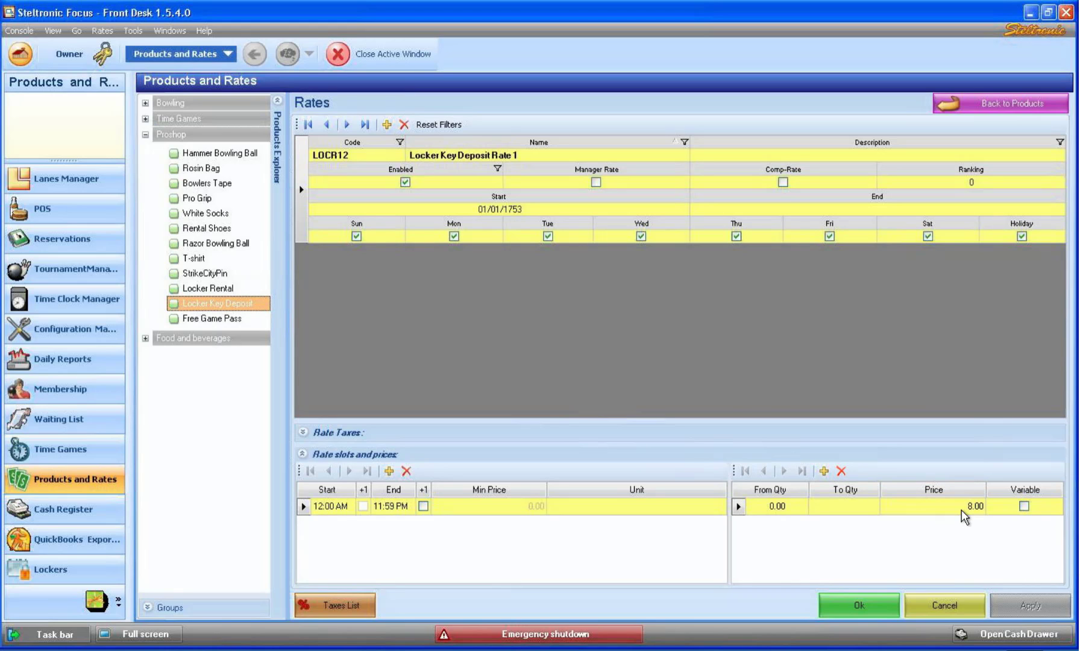
left_click(883, 605)
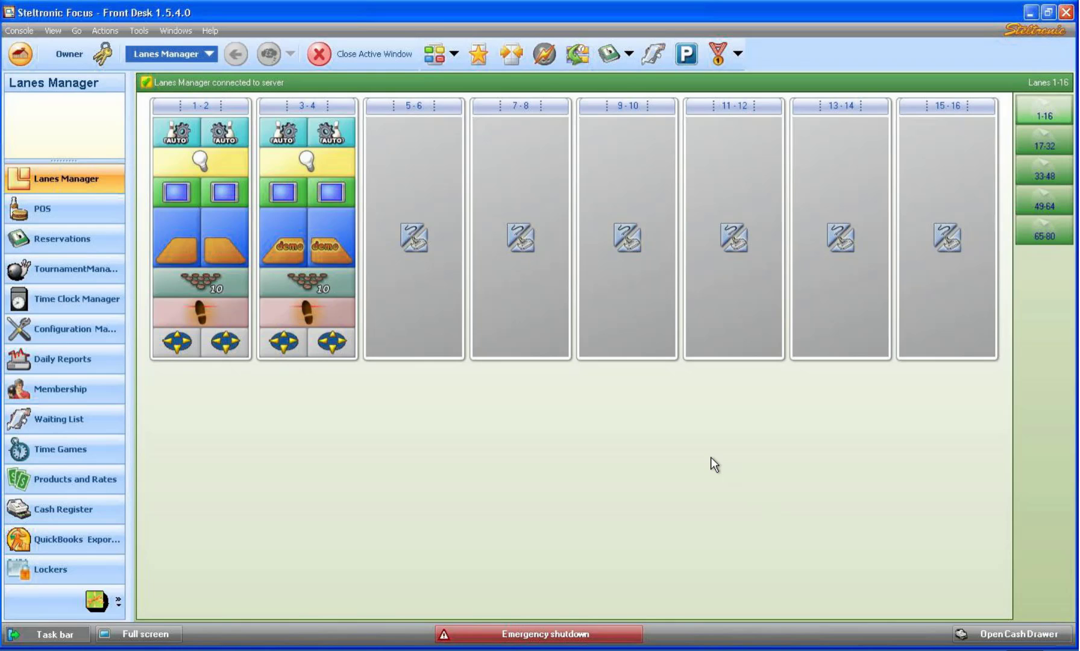
Show the Configuration Manager's Lockers page with the Concourse and North Side banks.
left_click(56, 327)
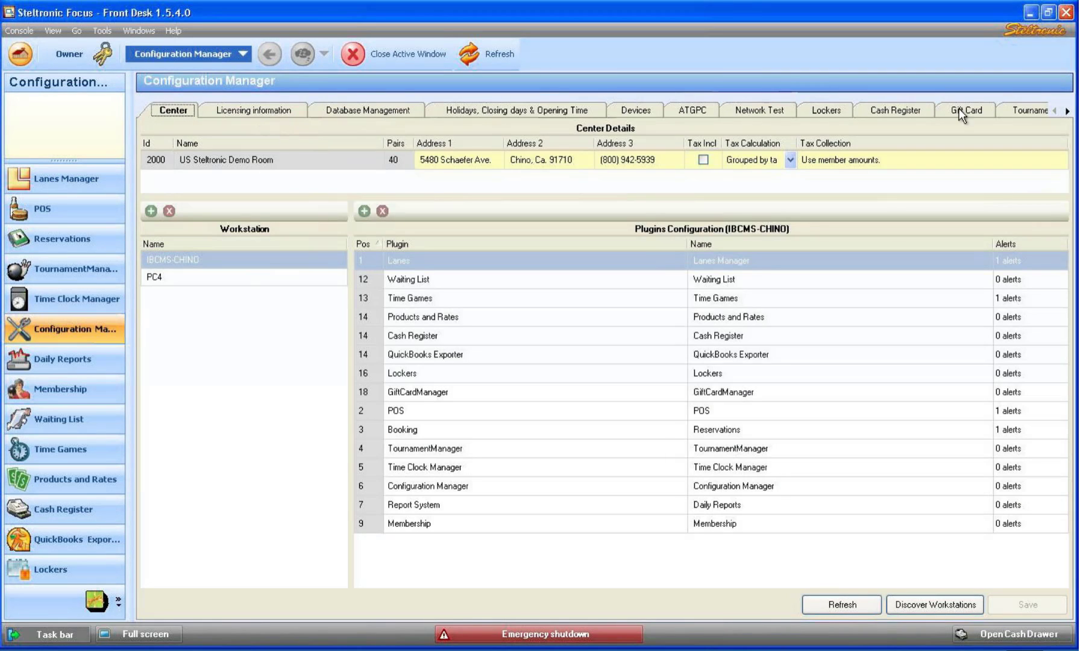
left_click(1067, 110)
left_click(1067, 111)
left_click(1068, 112)
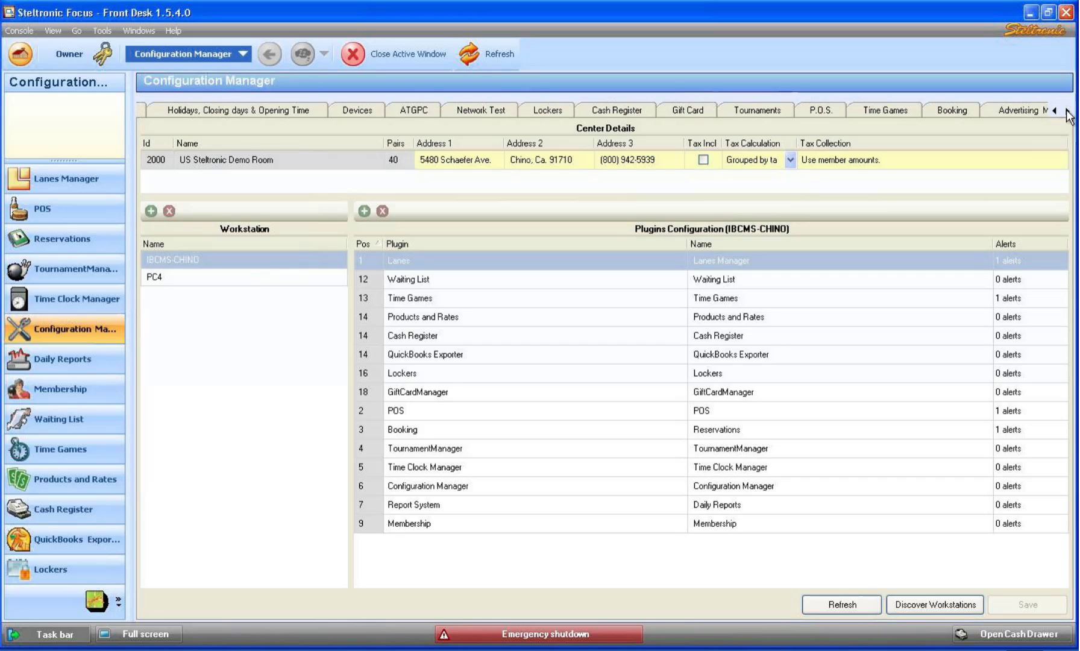
left_click(545, 109)
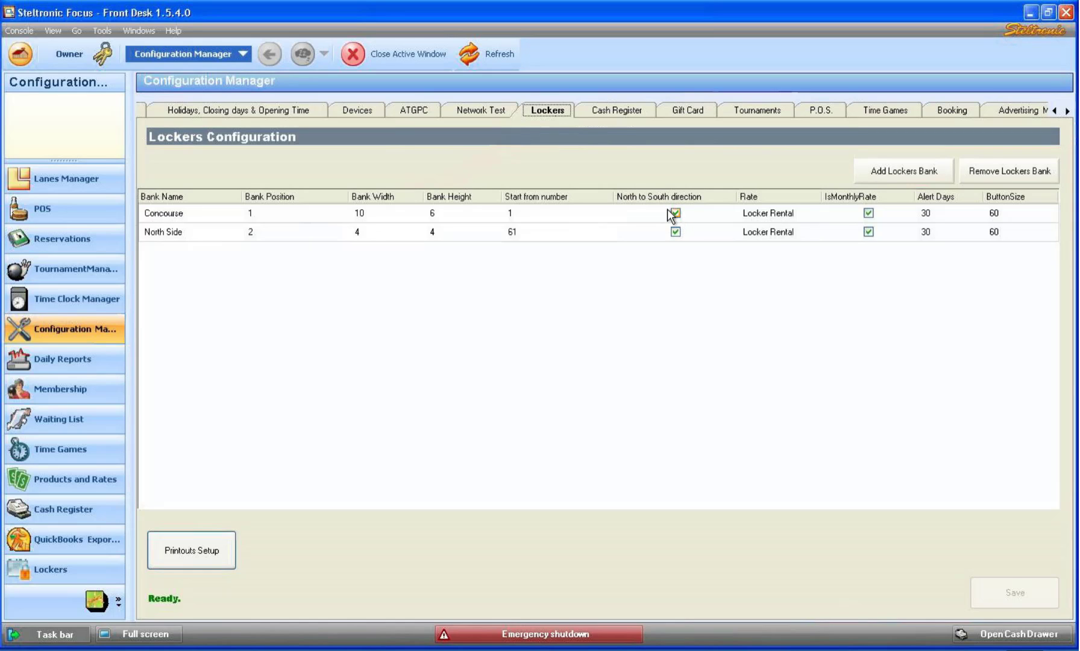
Reselect Locker Rental as the Concourse bank's rate and toggle its IsMonthlyRate option.
left_click(776, 213)
left_click(815, 214)
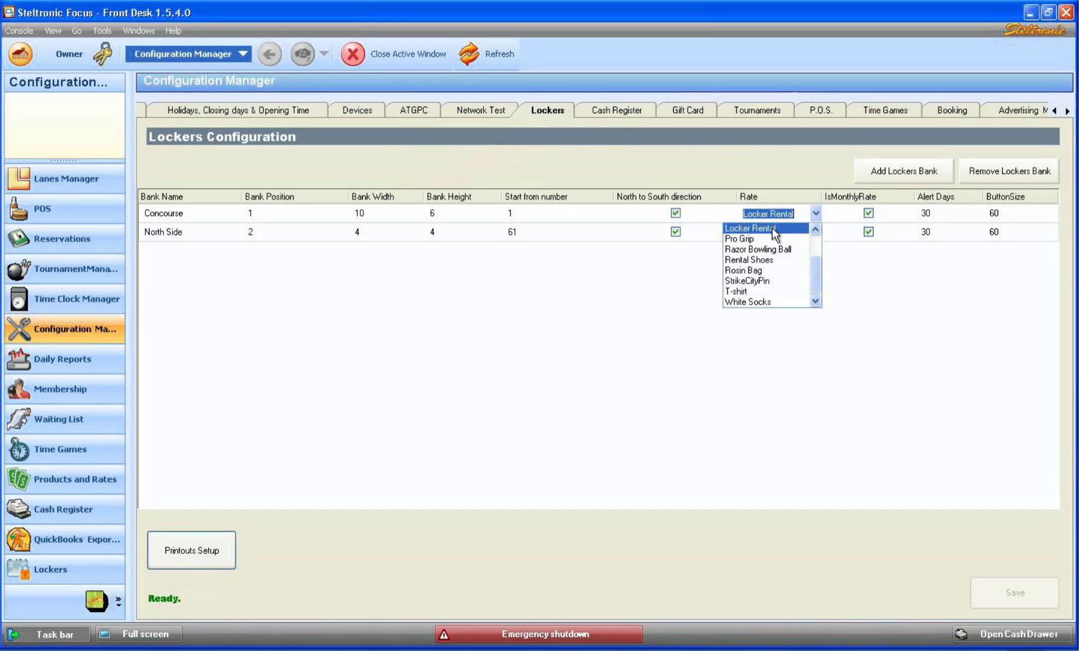
left_click(755, 229)
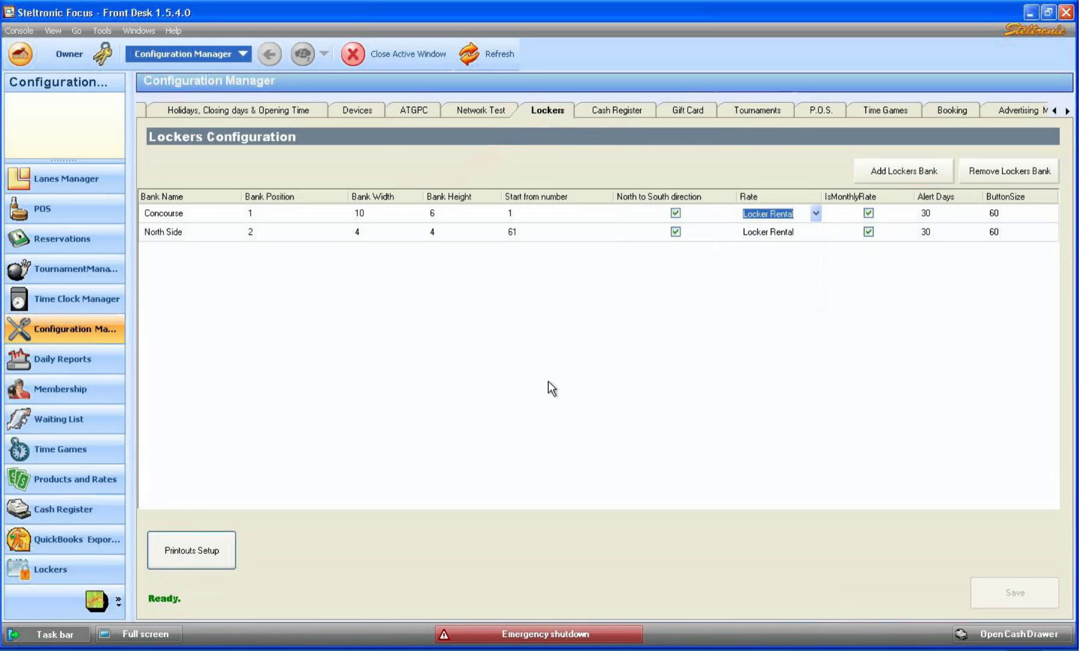
left_click(872, 212)
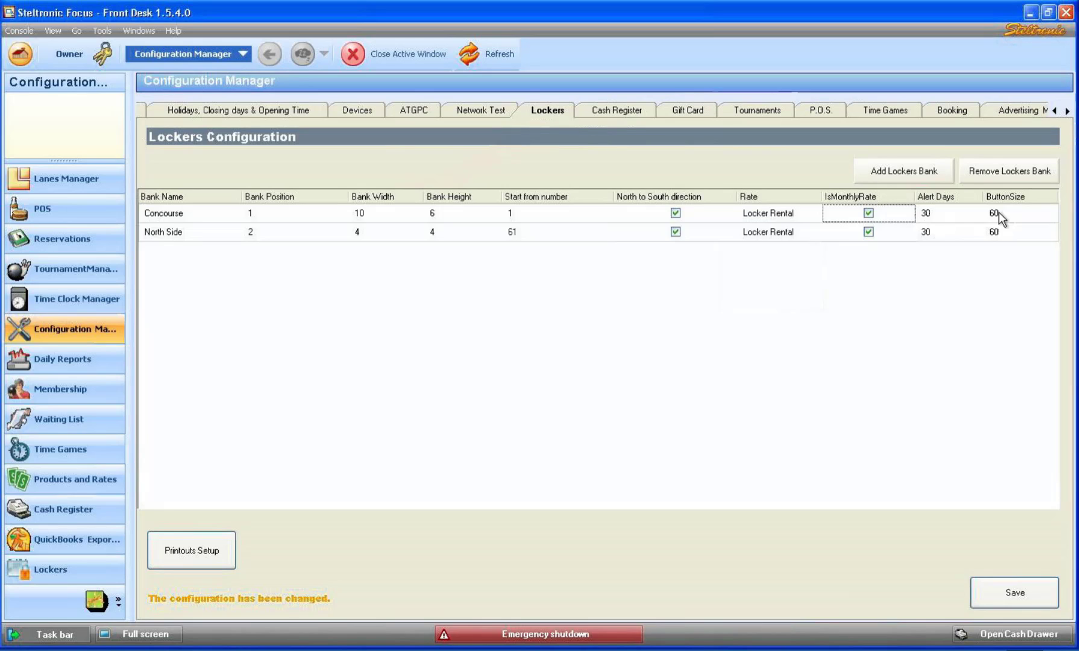
Read through the locker Reminder Text in Printouts Setup, then save the printout settings.
left_click(204, 552)
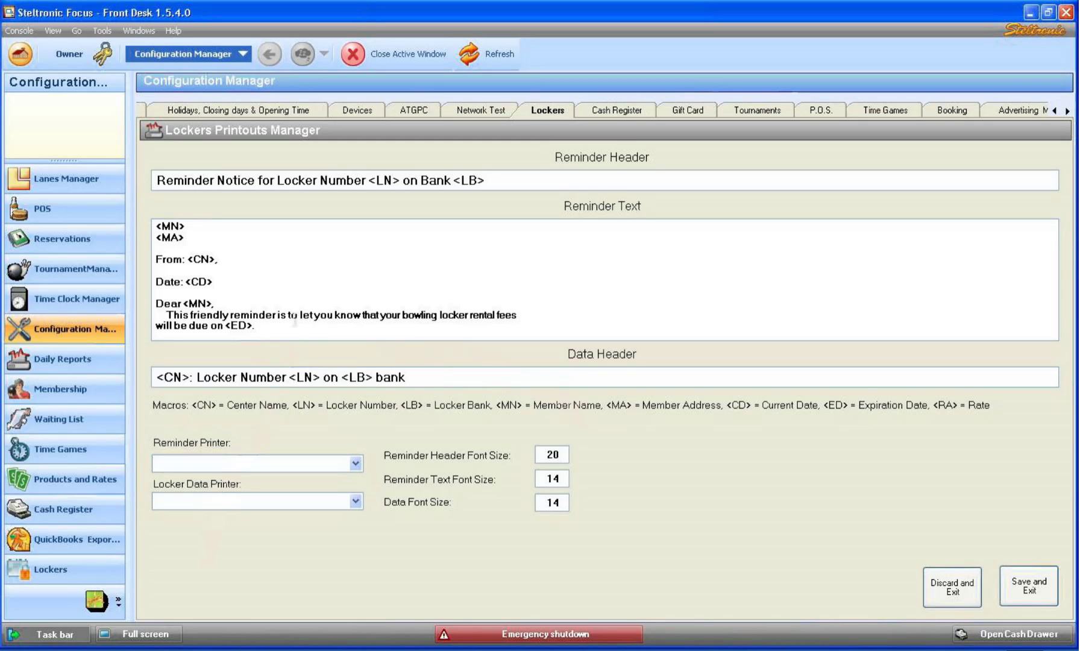
left_click(246, 312)
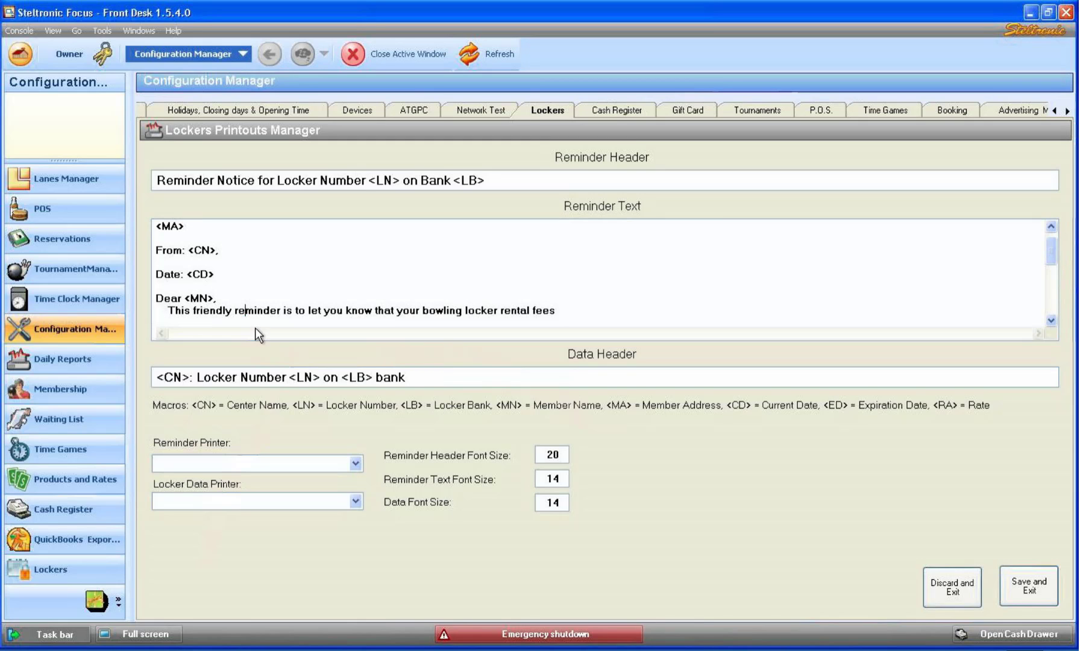
key("Down")
key("Down")
key("Down")
key("Down")
key("Down")
key("Down")
key("Down")
key("Down")
key("Down")
key("Down")
key("Down")
key("Down")
key("Down")
key("Down")
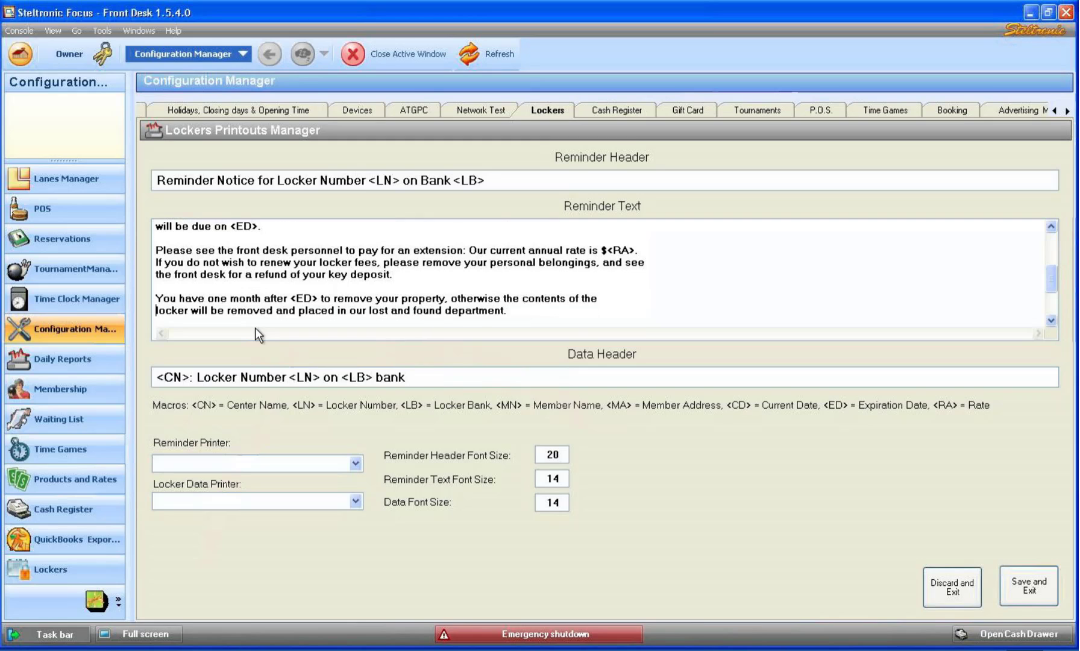
key("Up")
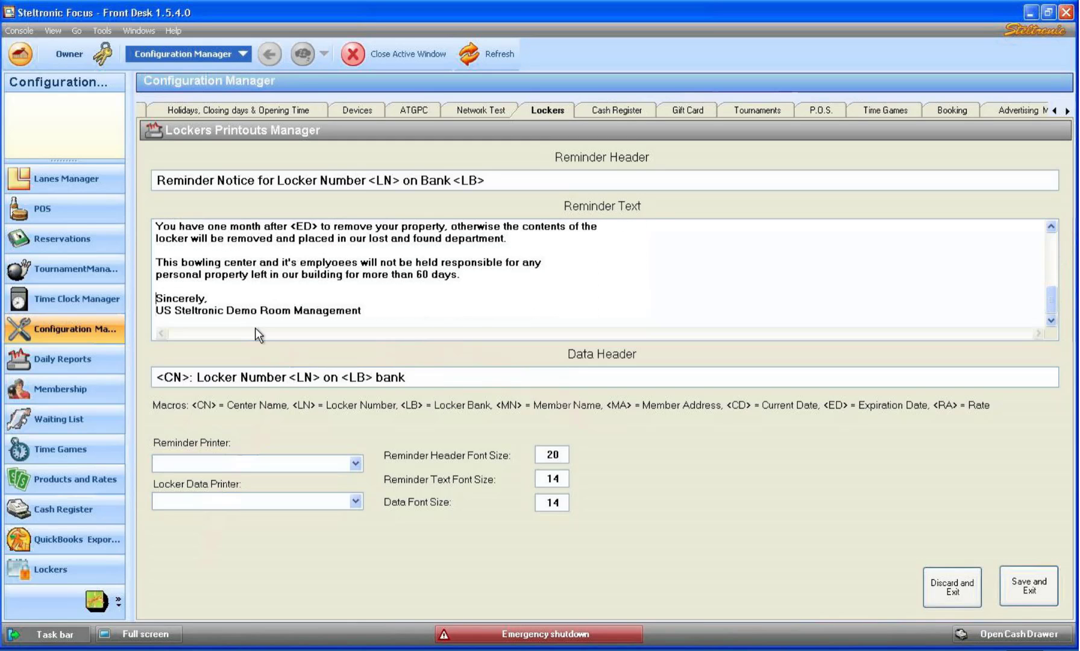
key("Up")
key("Up")
key("Up")
key("Up")
key("Up")
key("Up")
key("Up")
key("Up")
key("Up")
key("Up")
key("Up")
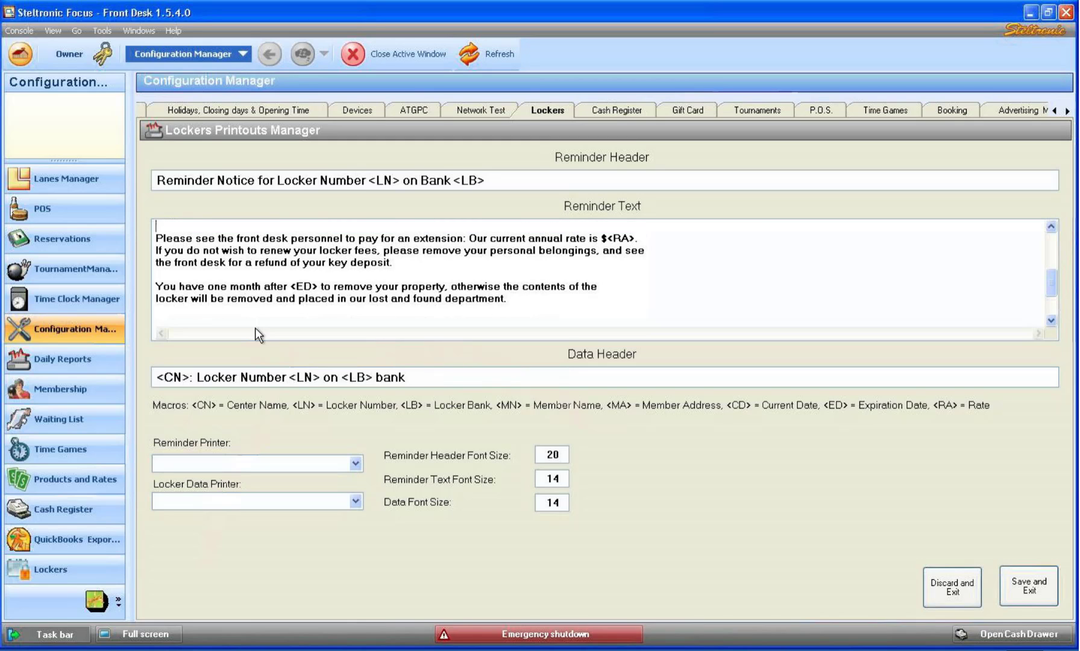
left_click(1032, 584)
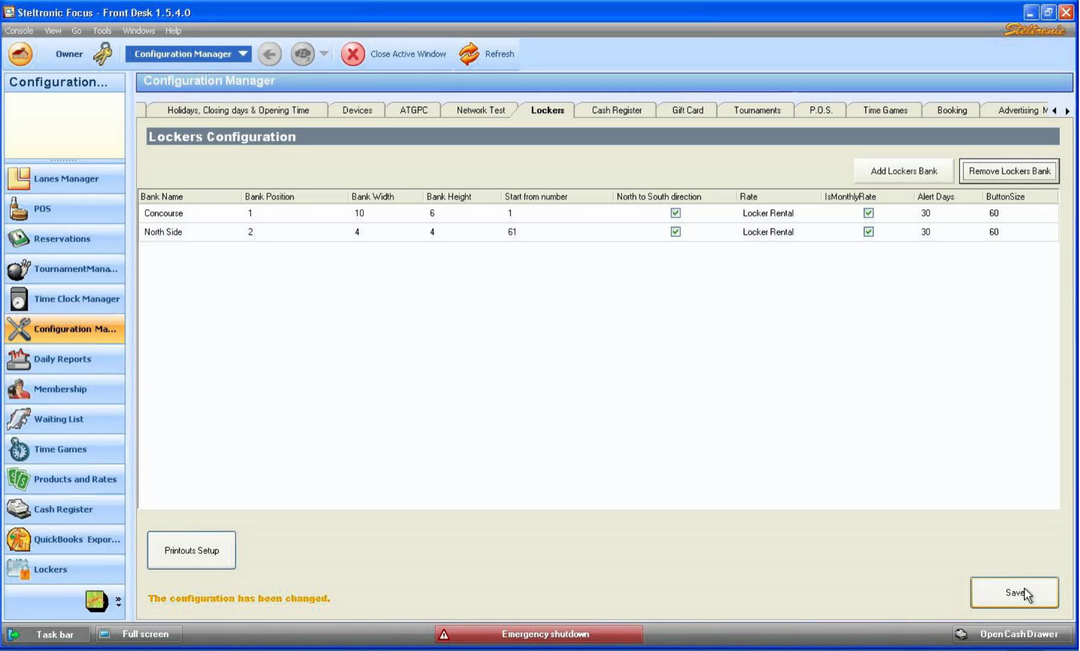
left_click(1025, 589)
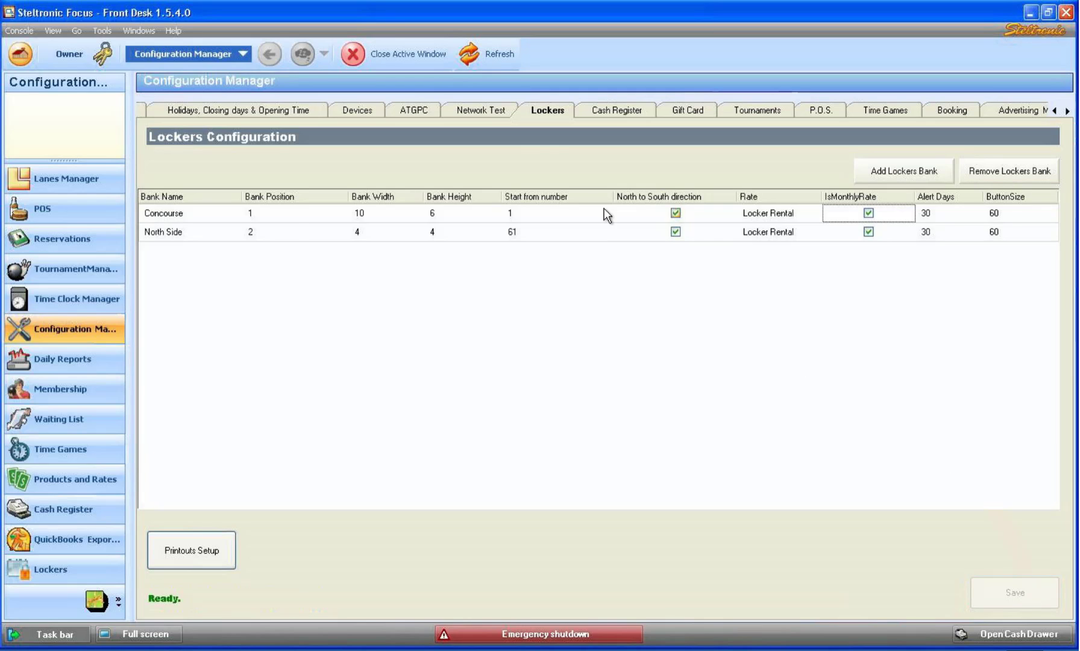
left_click(375, 52)
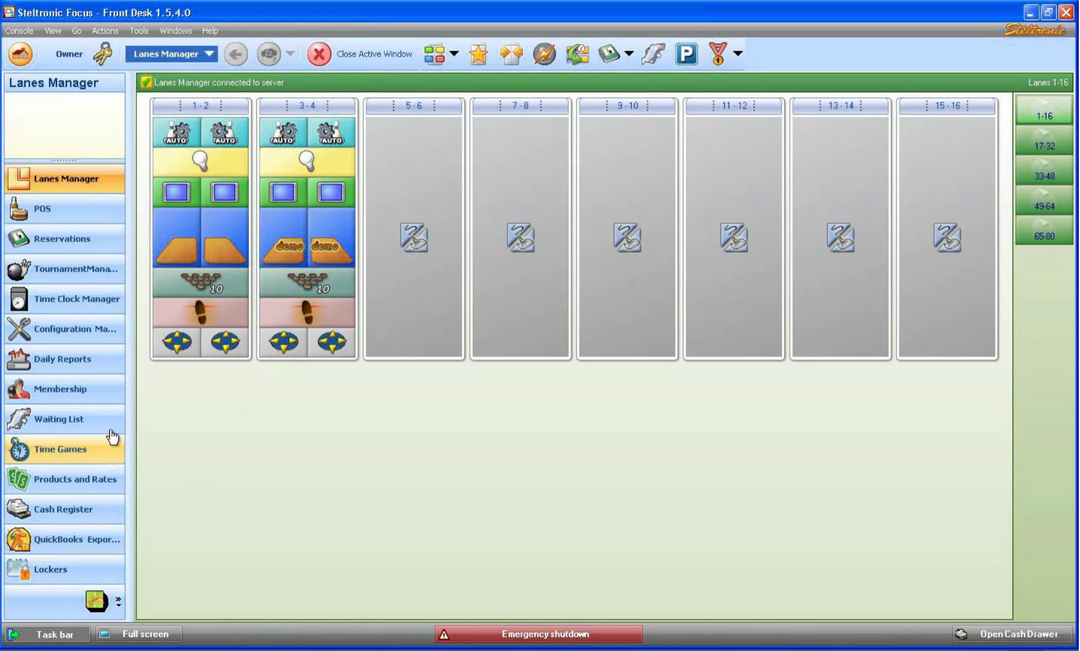
left_click(72, 392)
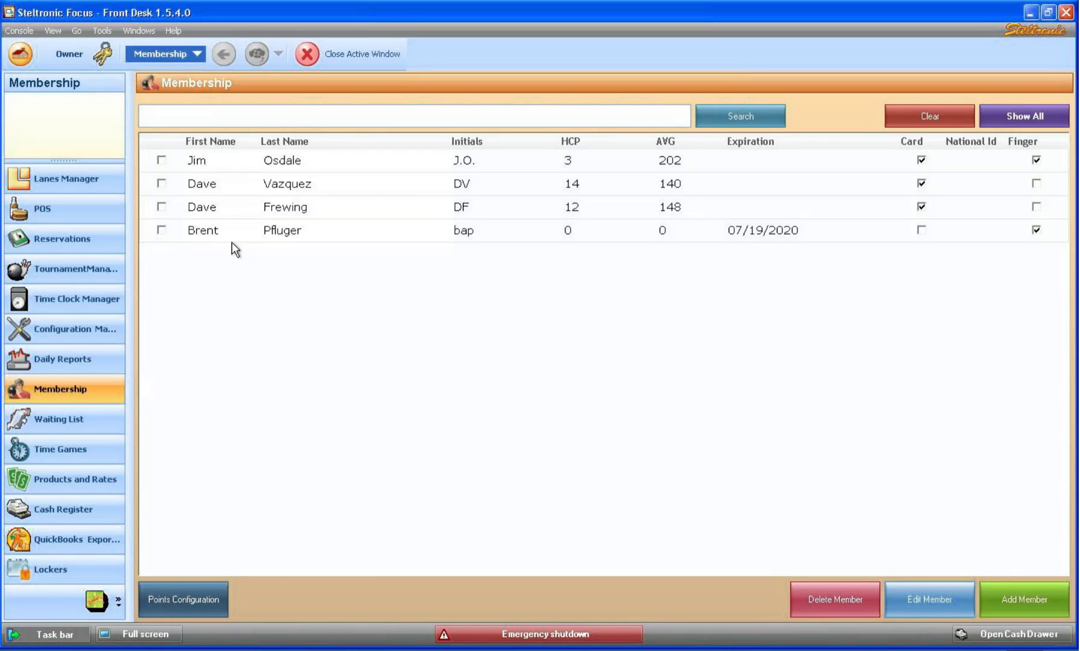
left_click(331, 62)
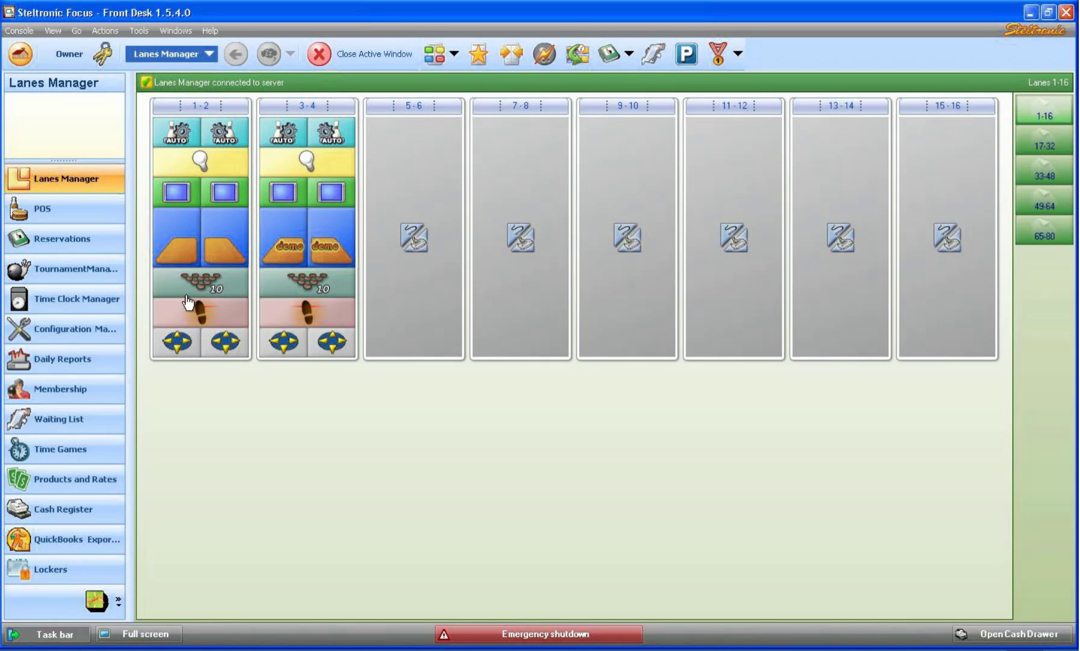
left_click(77, 578)
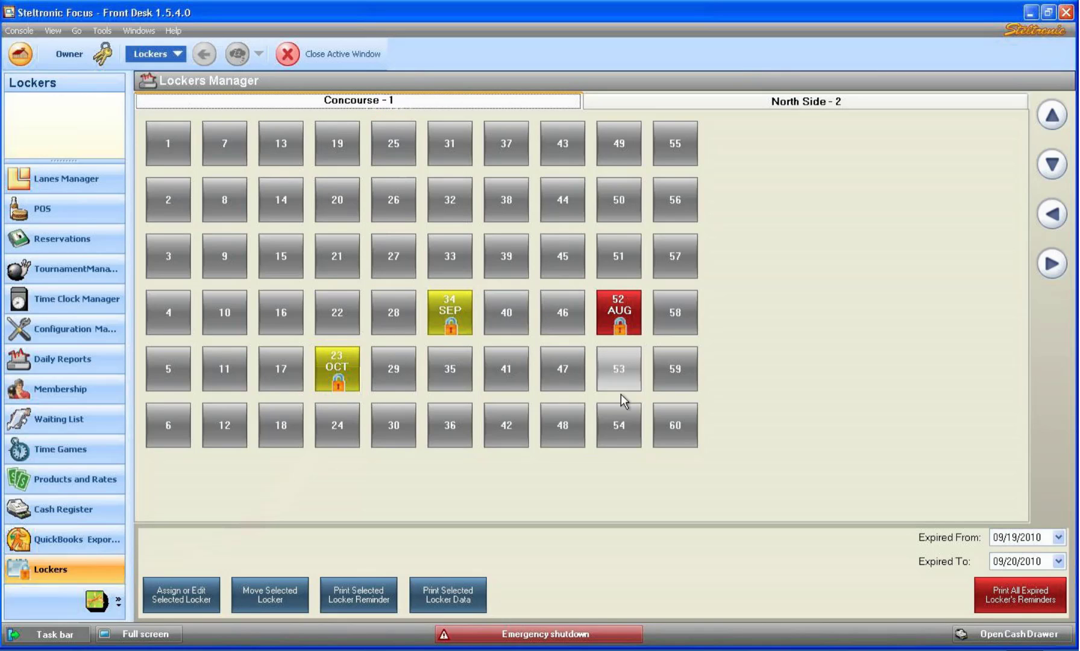
Glance at the North Side bank, then select Concourse locker 15 to confirm it's available.
left_click(735, 101)
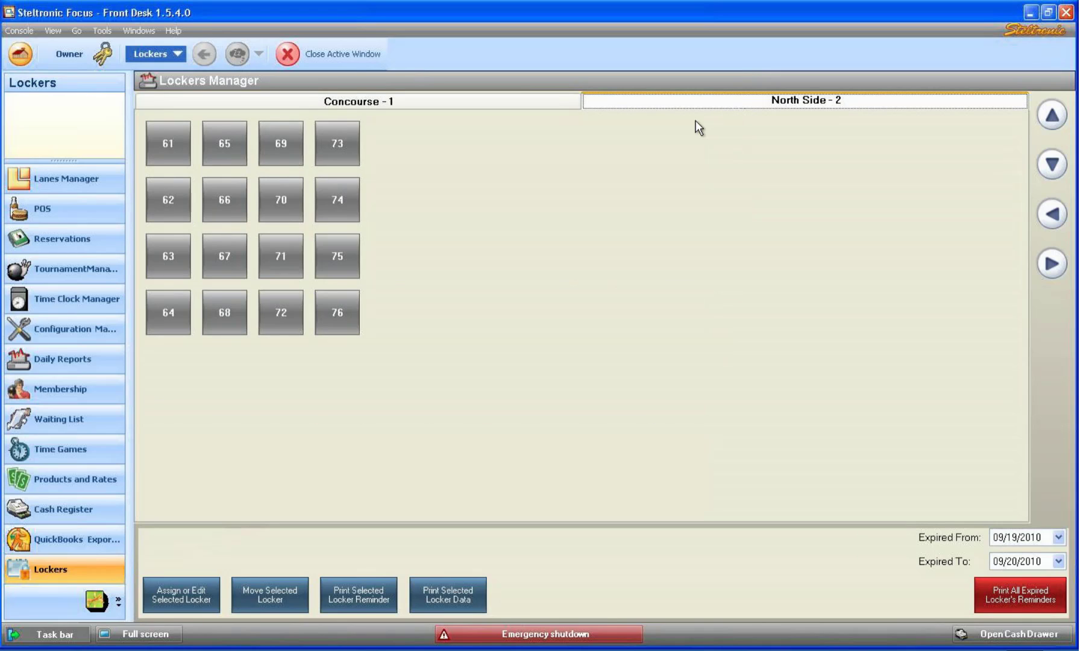
left_click(309, 101)
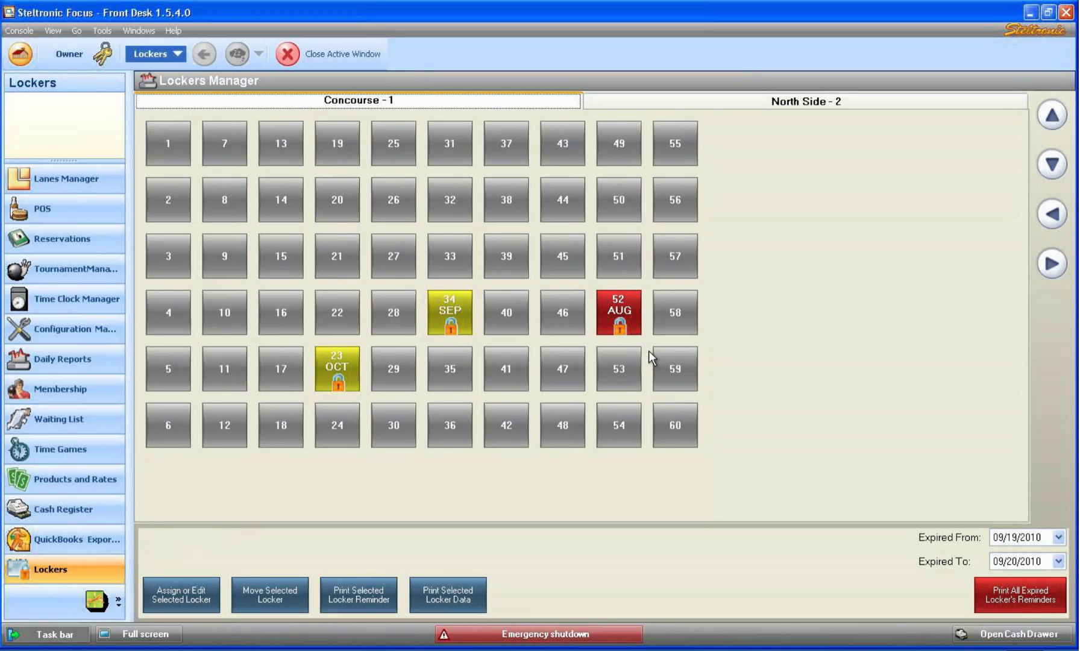
left_click(287, 262)
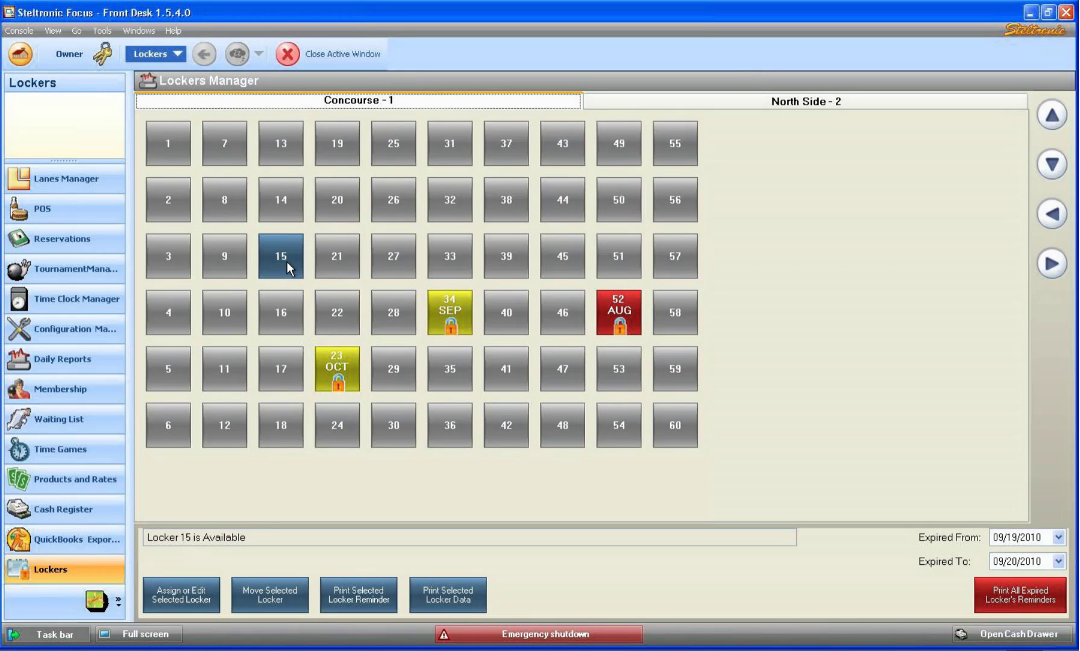
Assign a member, found by searching their name, as locker 15's renter.
left_click(175, 597)
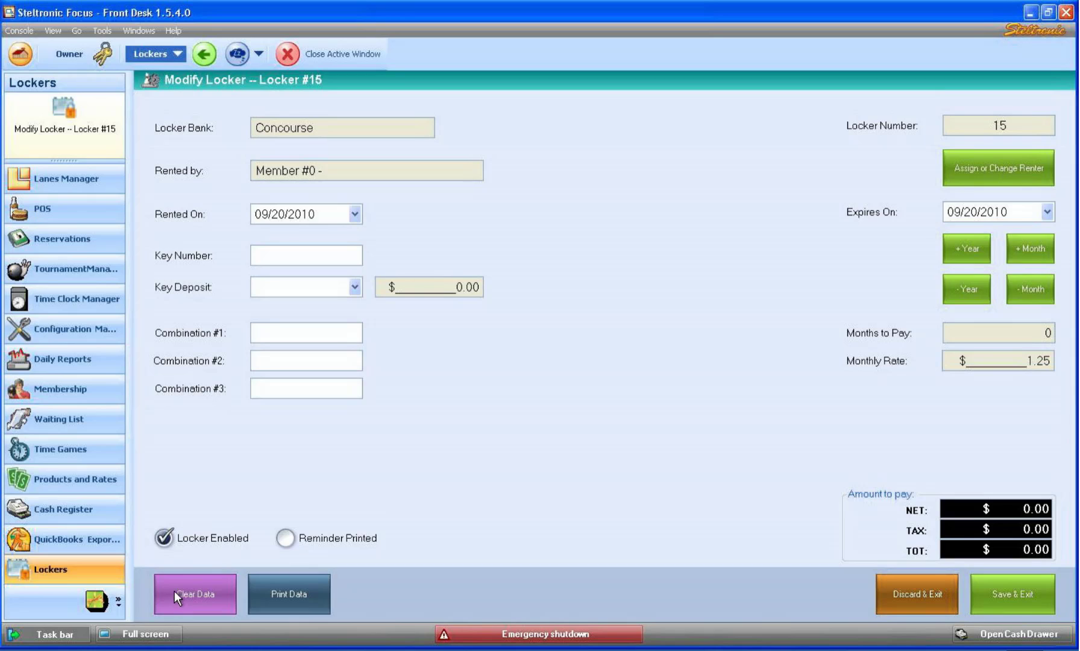
left_click(1001, 169)
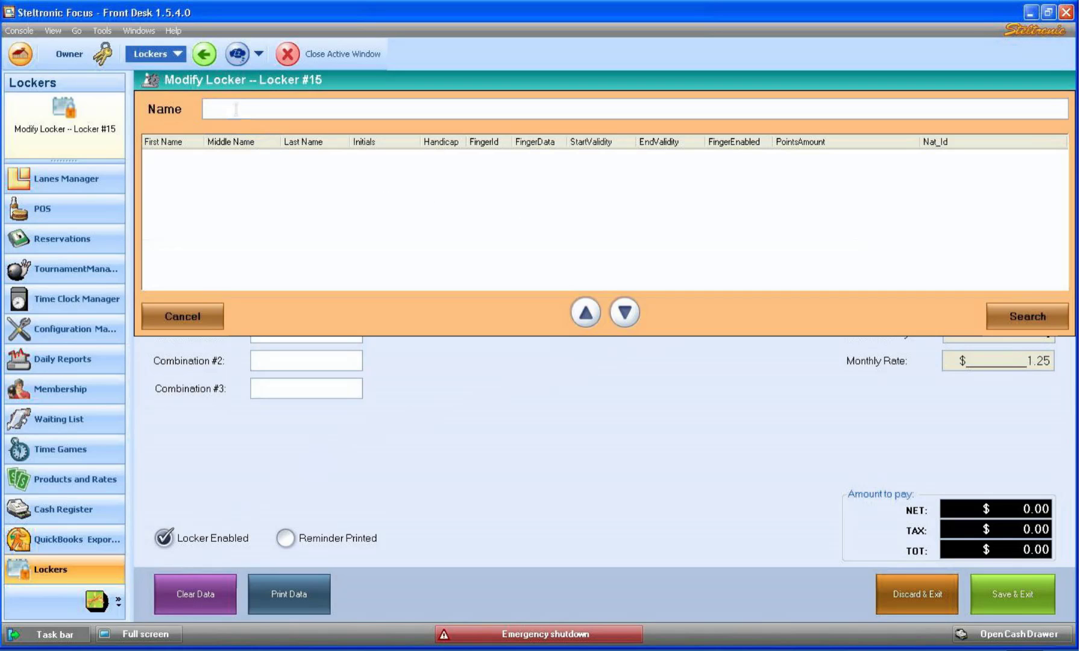
type("dave")
left_click(1001, 314)
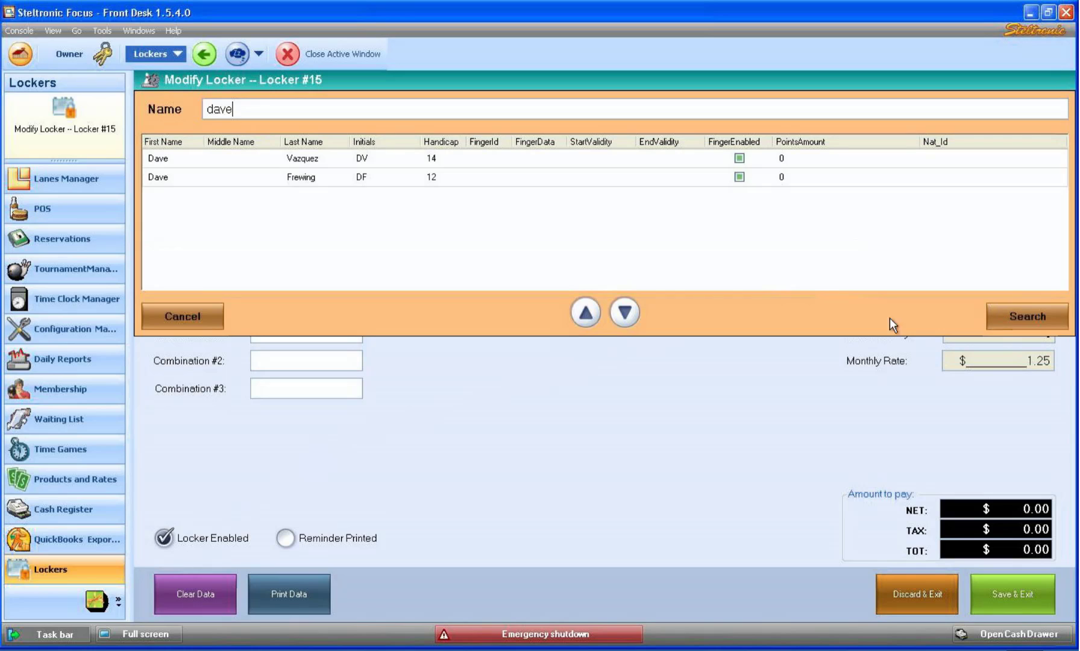
double_click(208, 159)
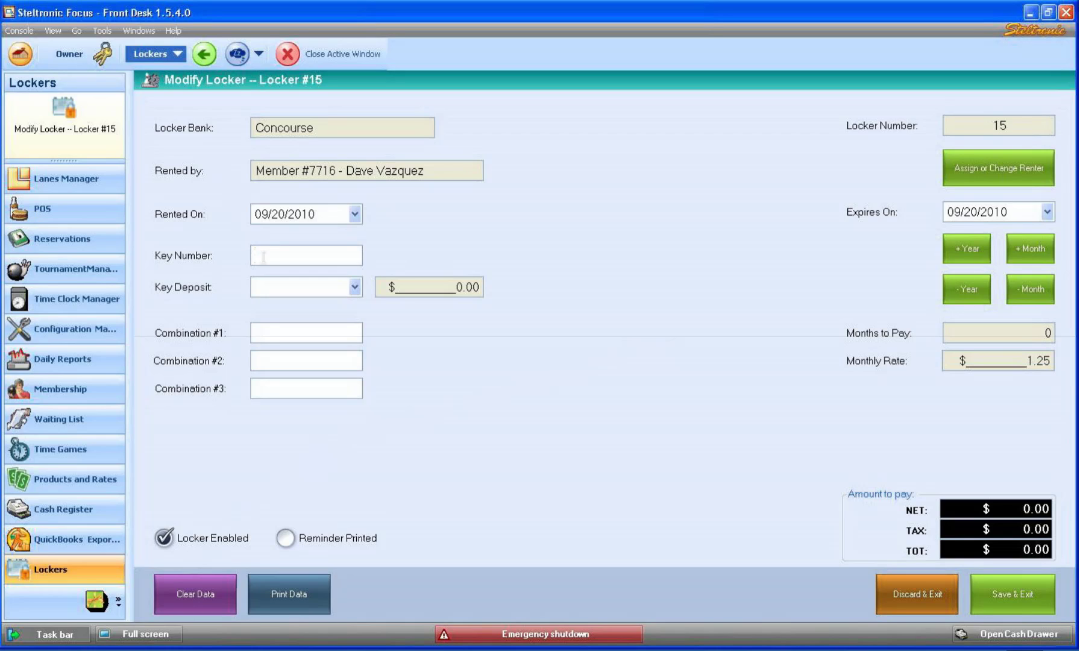
Enter key number 123456789 and add the $8.00 Locker Key Deposit.
type("123456789")
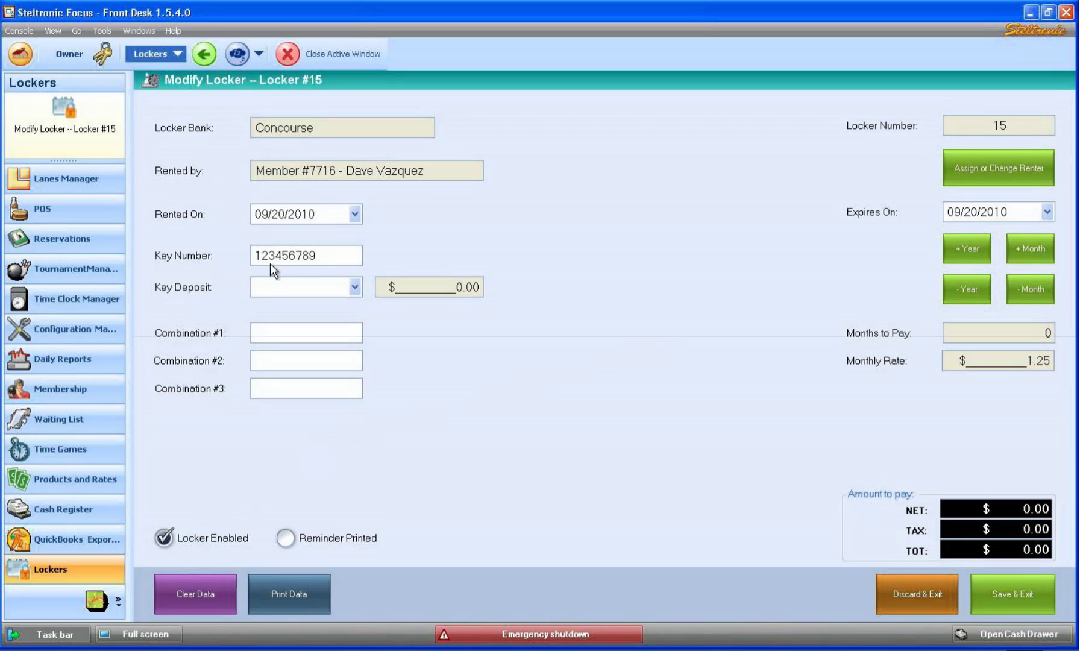
left_click(355, 287)
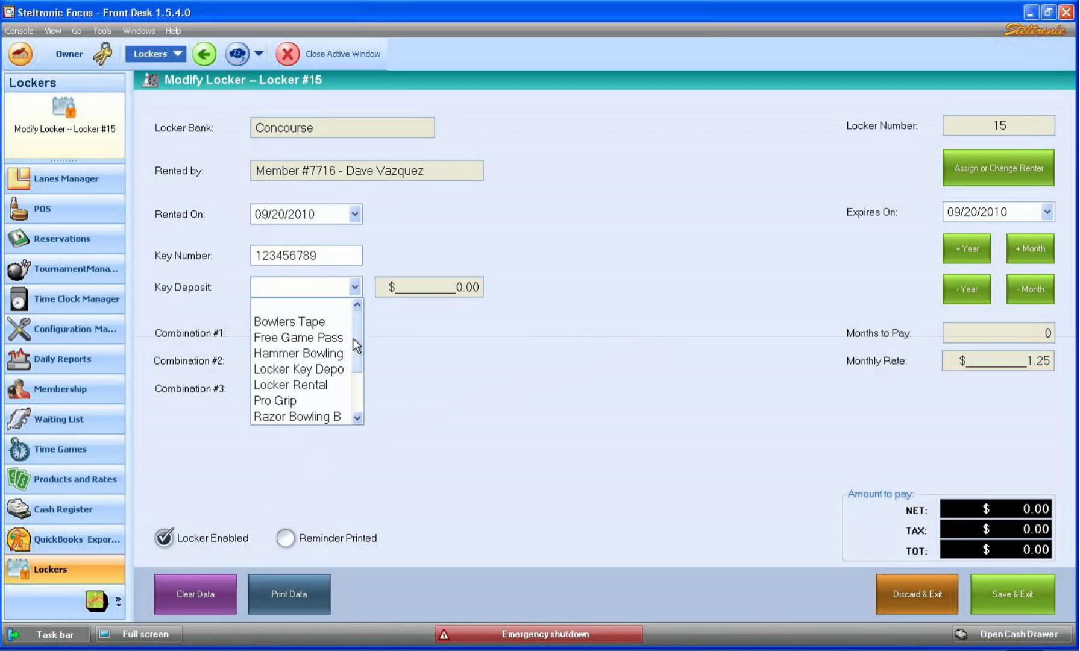
left_click(322, 369)
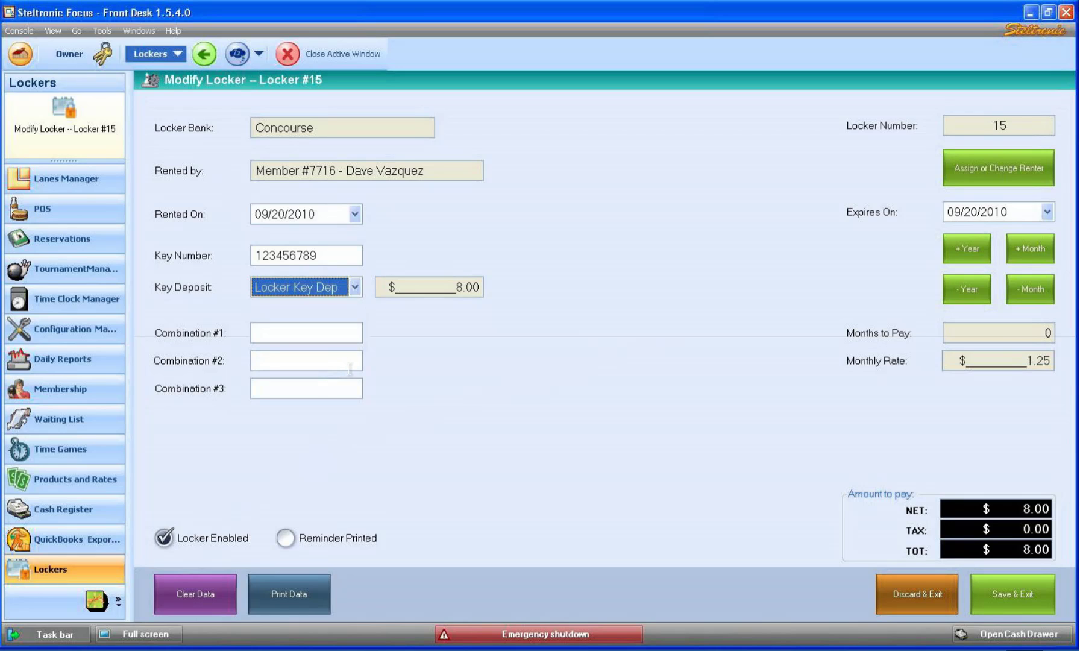
key("Tab")
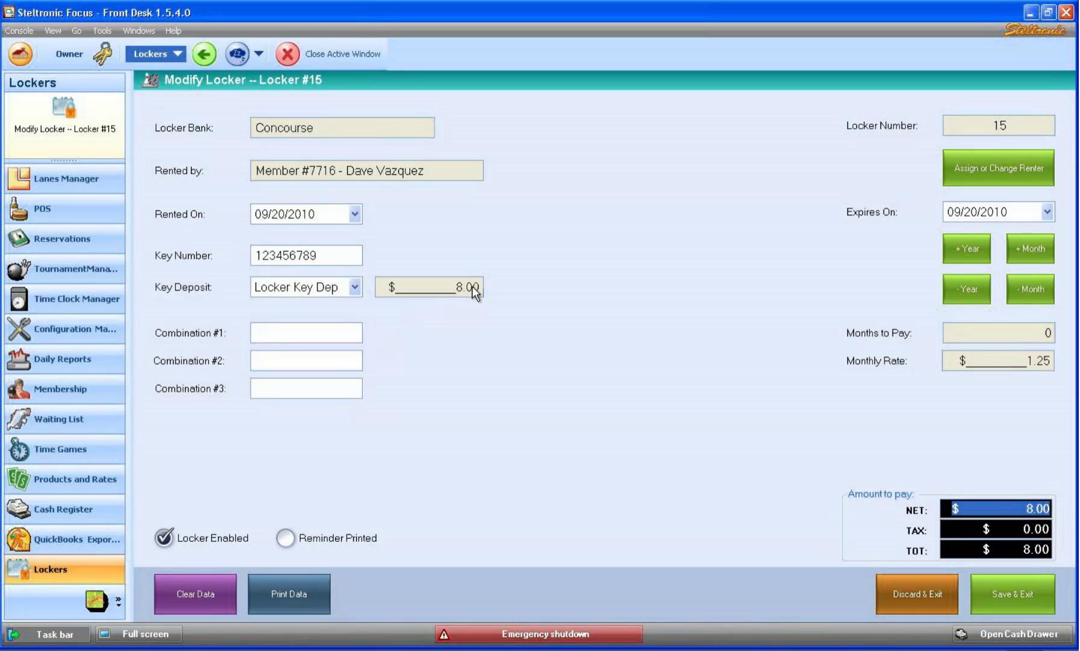
left_click(258, 333)
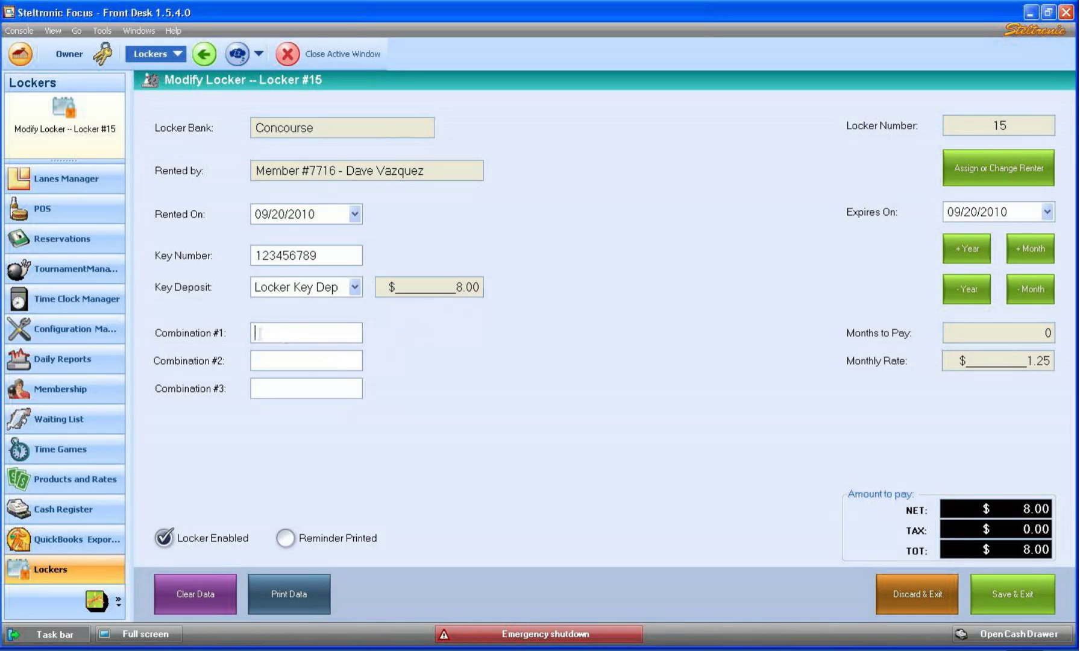
left_click_drag(316, 332, 227, 333)
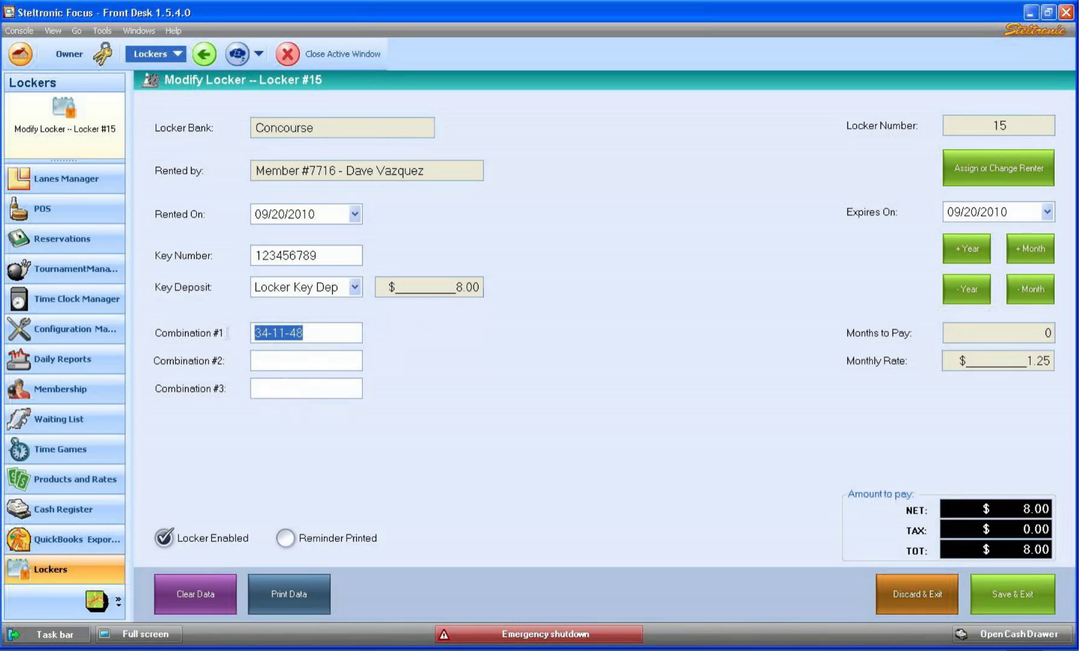
key("BackSpace")
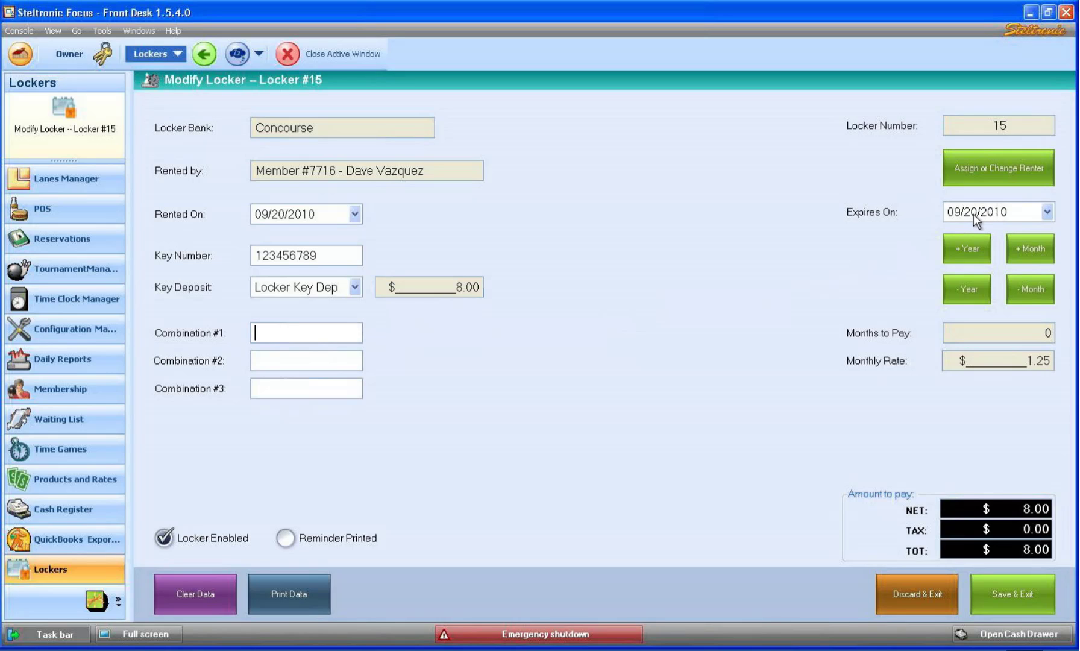
Set the rental to one year, expiring 09/20/2011 for $24.31, and save it.
left_click(969, 253)
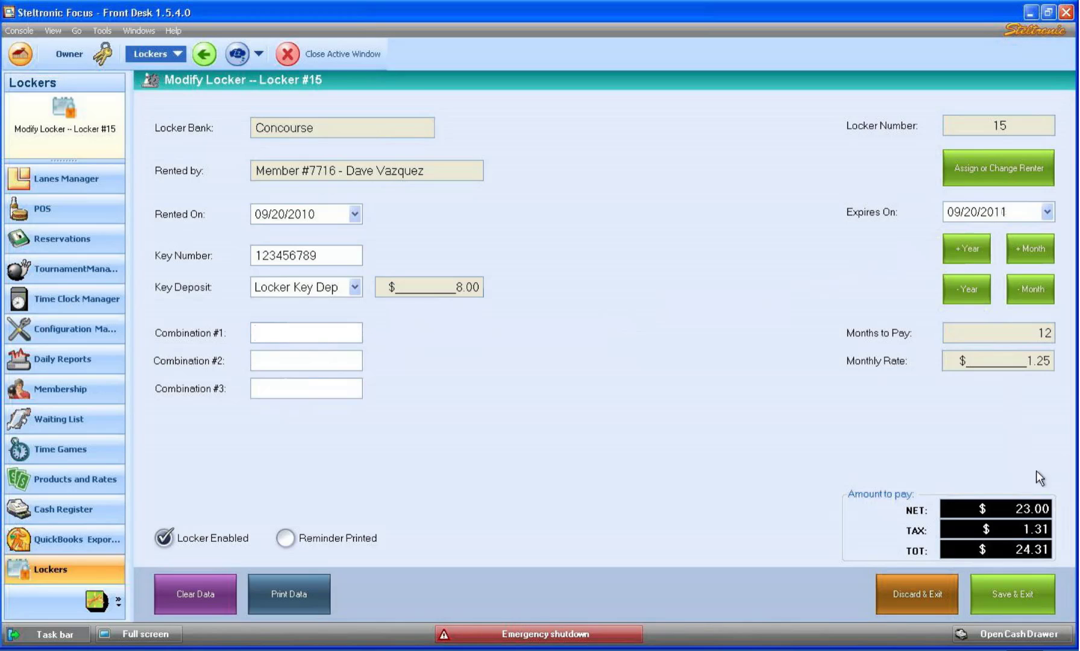
left_click(965, 289)
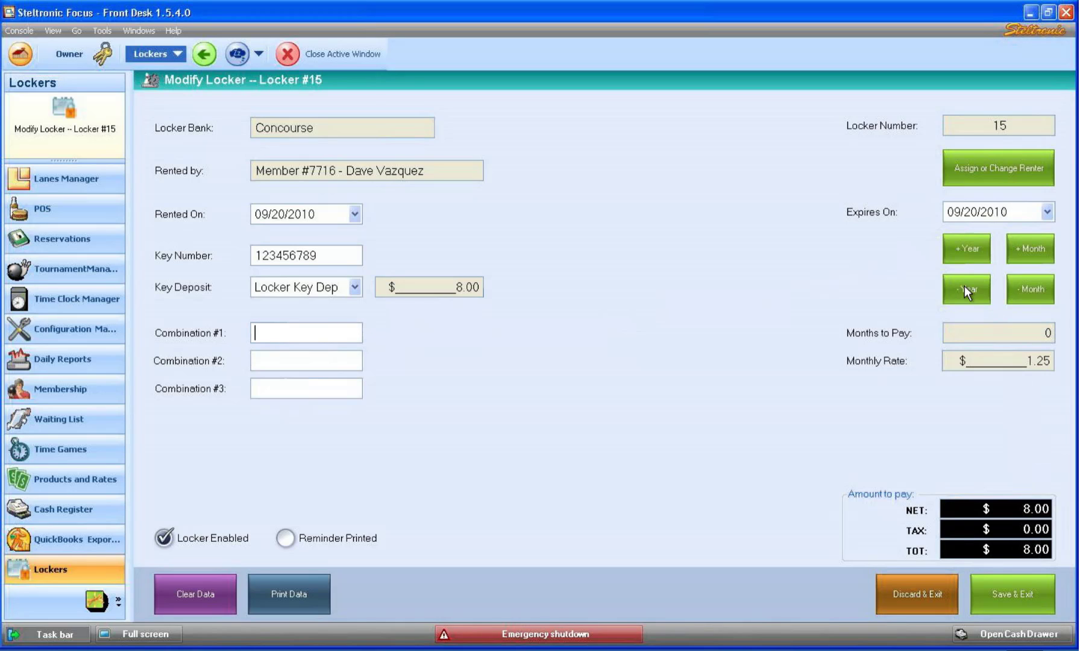
left_click(1036, 248)
left_click(1036, 247)
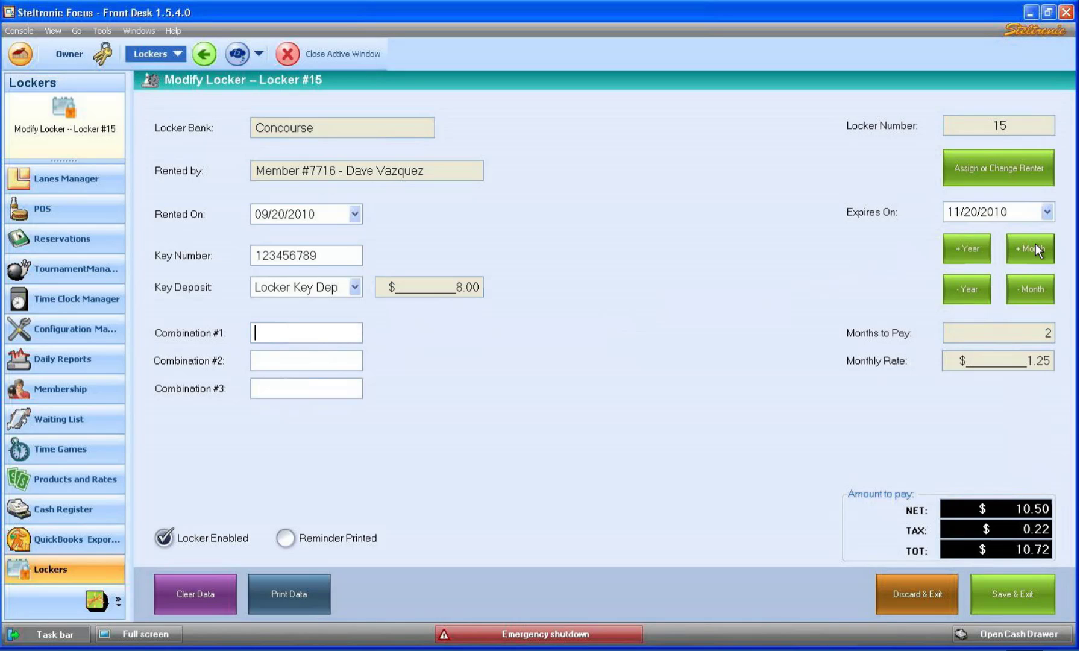
left_click(1036, 248)
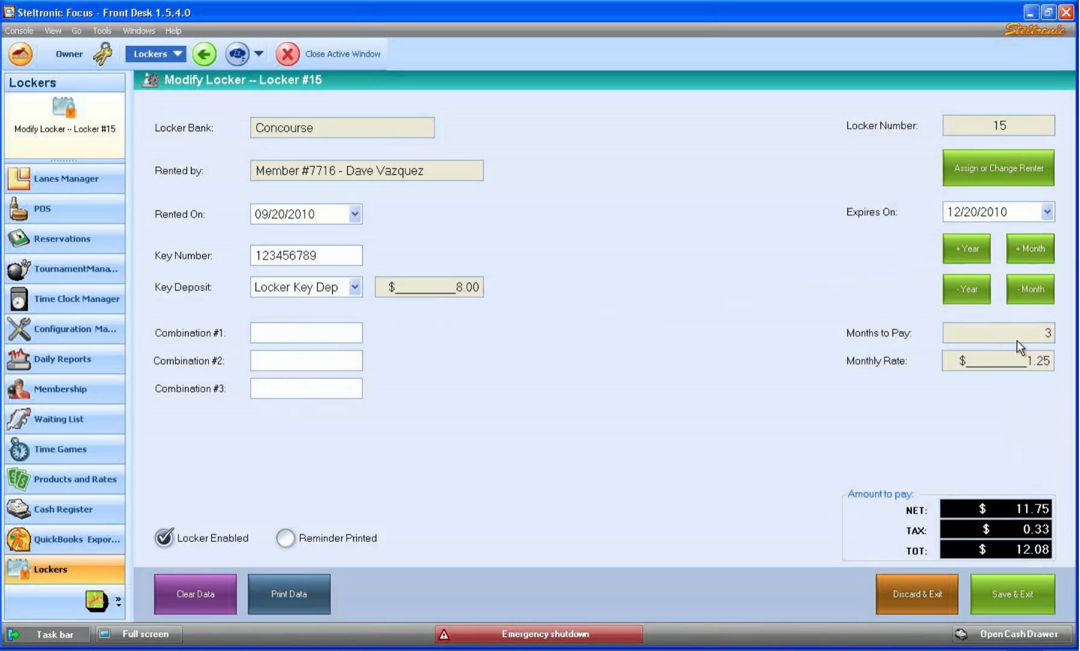
left_click(1019, 289)
left_click(1019, 288)
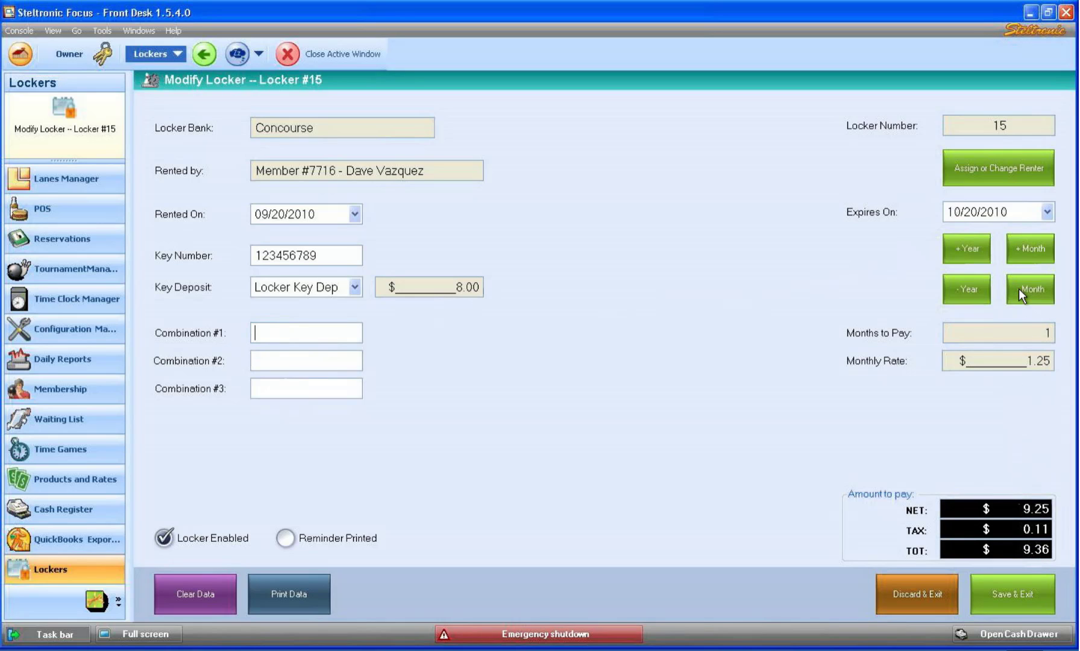
left_click(1019, 289)
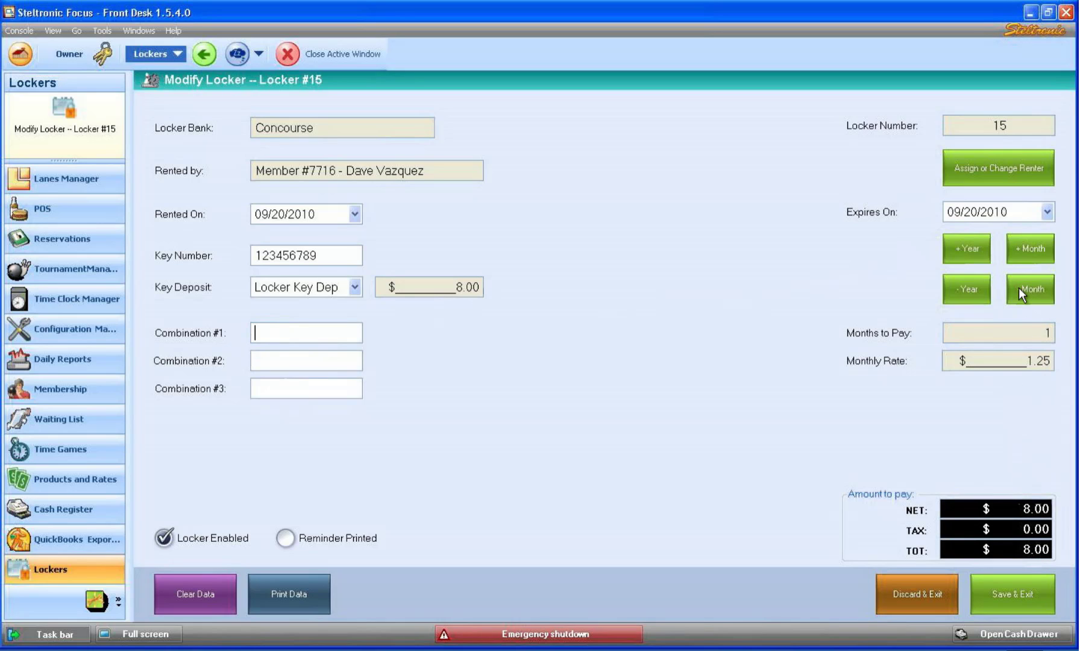
left_click(966, 249)
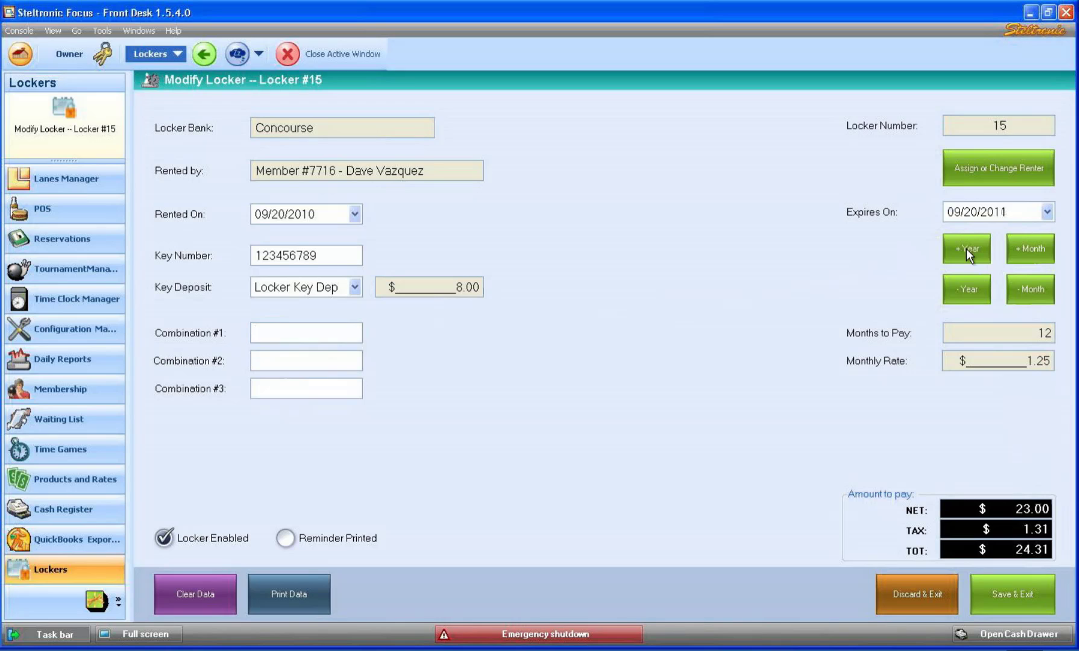
left_click(1003, 599)
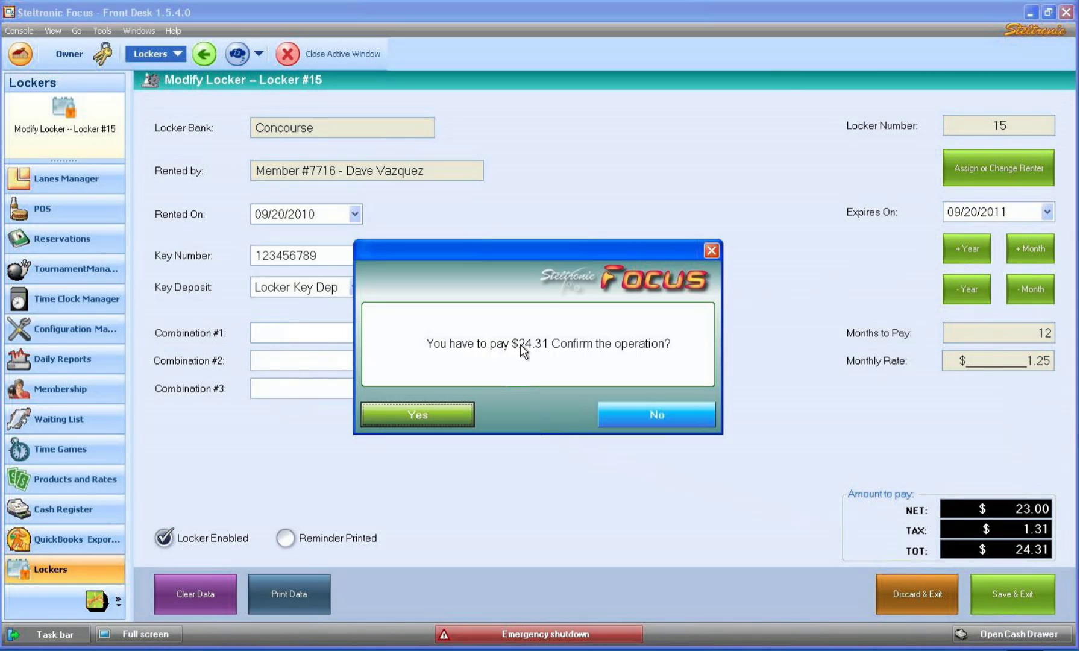
Pay the $24.31 rental in cash with two $20 bills and answer the receipt prompt.
left_click(444, 413)
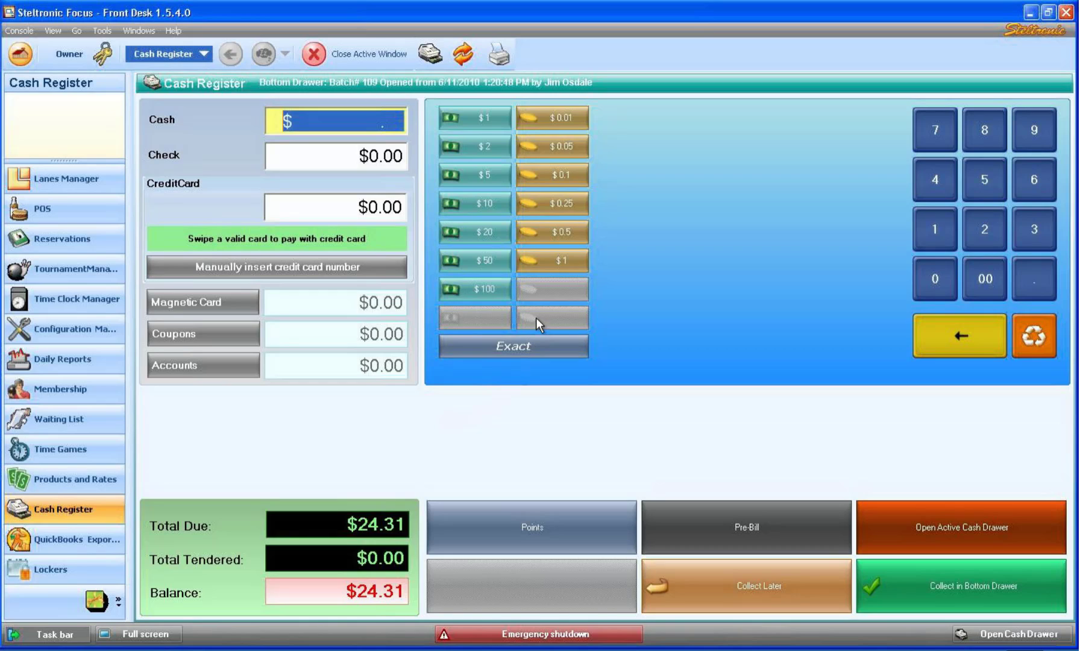
left_click(486, 232)
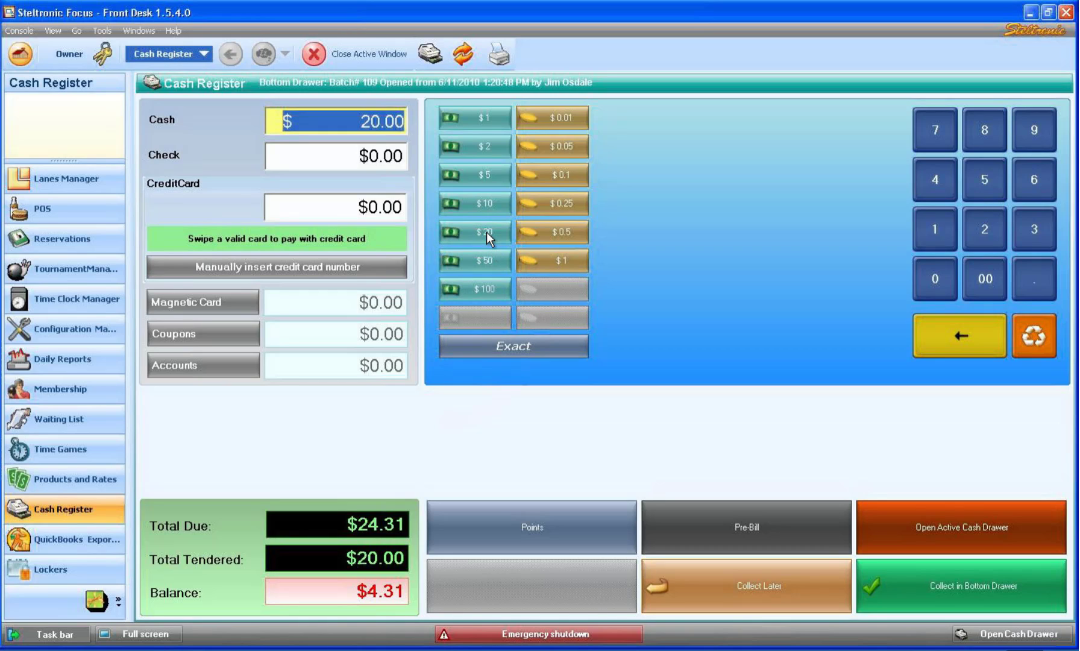
left_click(486, 232)
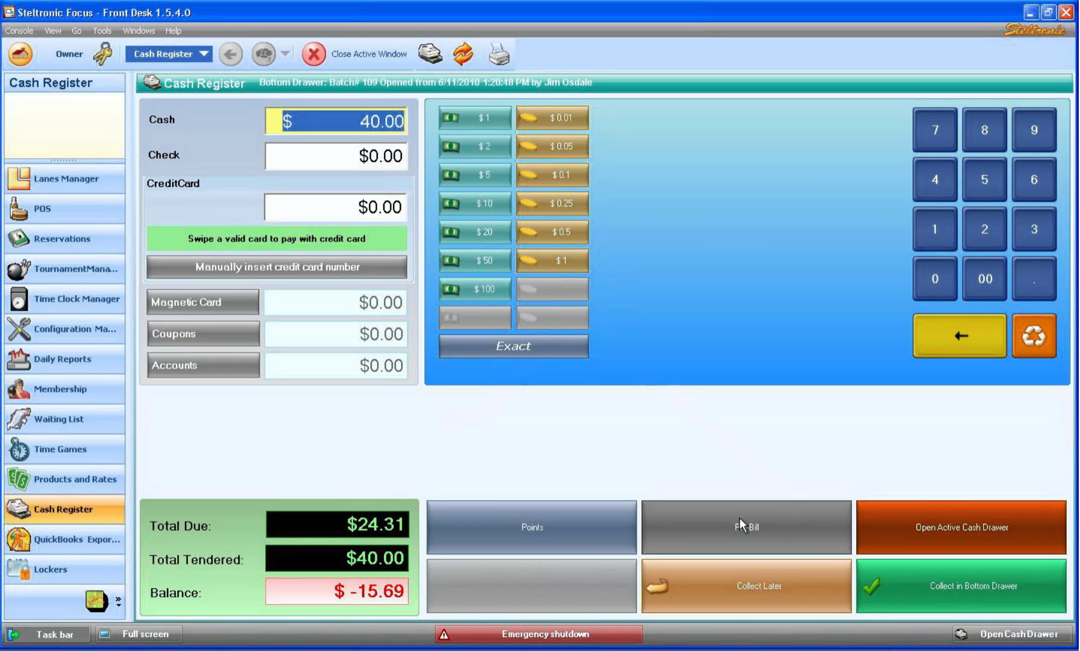
left_click(1026, 582)
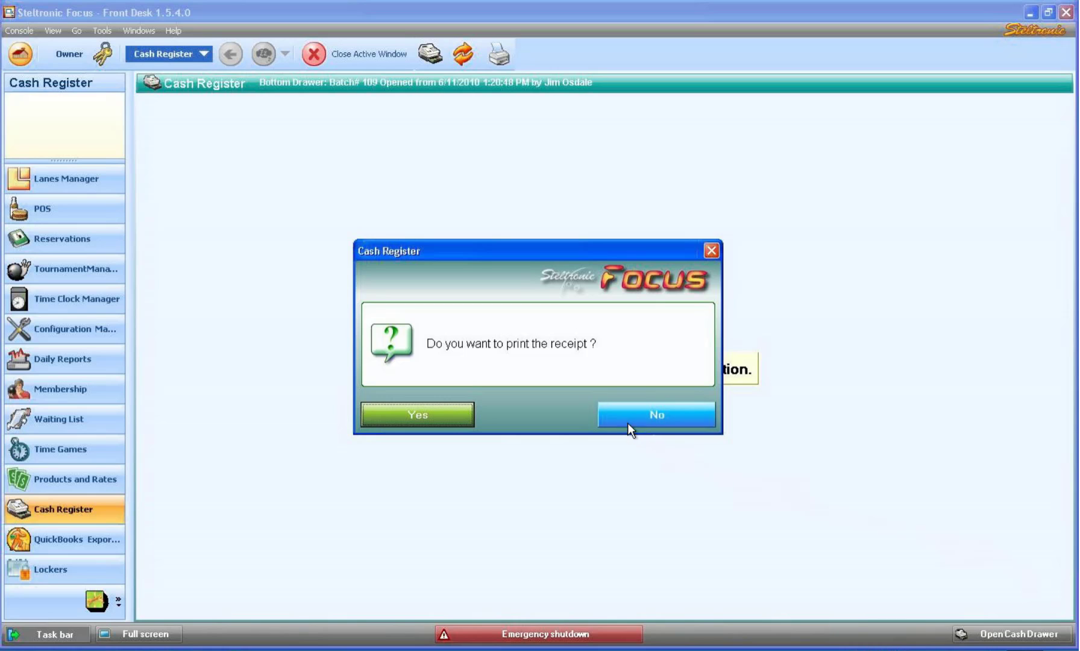
left_click(450, 418)
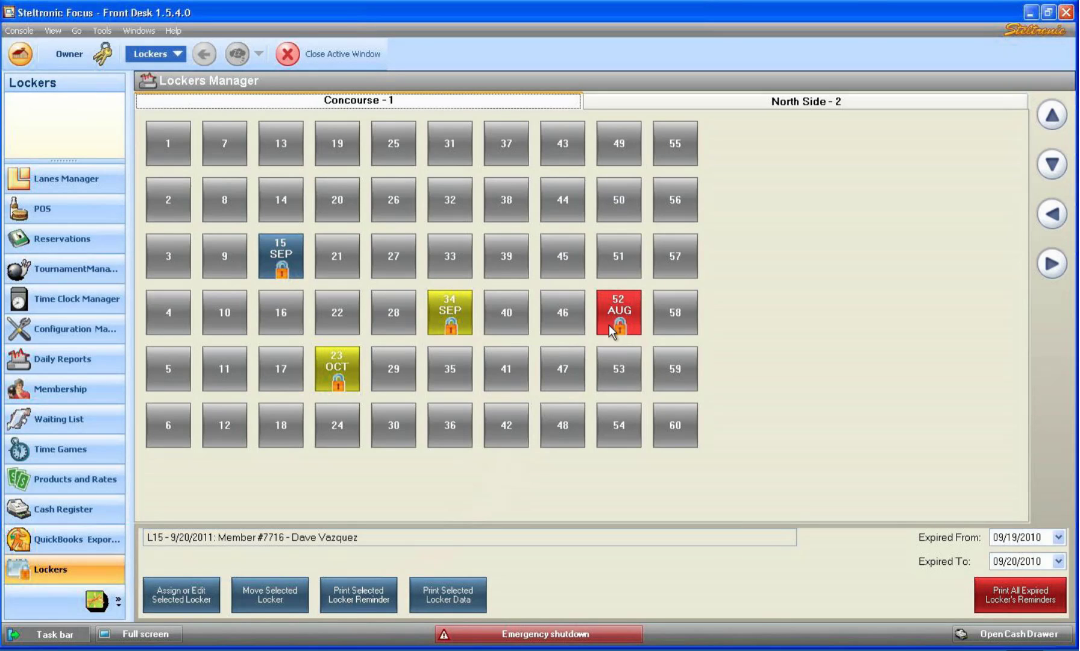
left_click(625, 309)
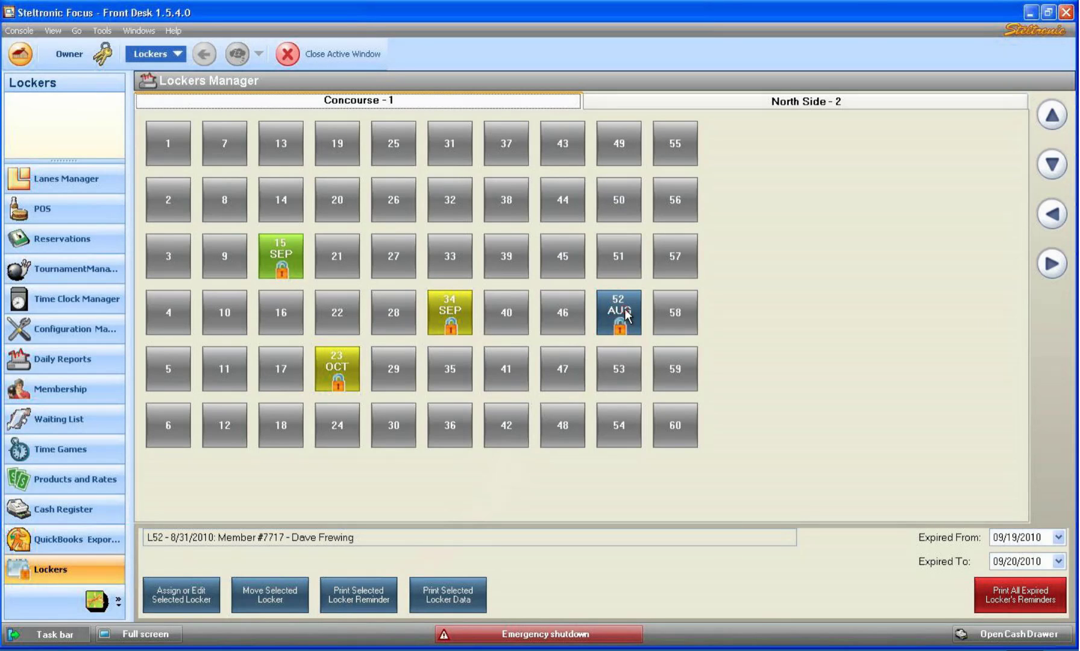
left_click(362, 599)
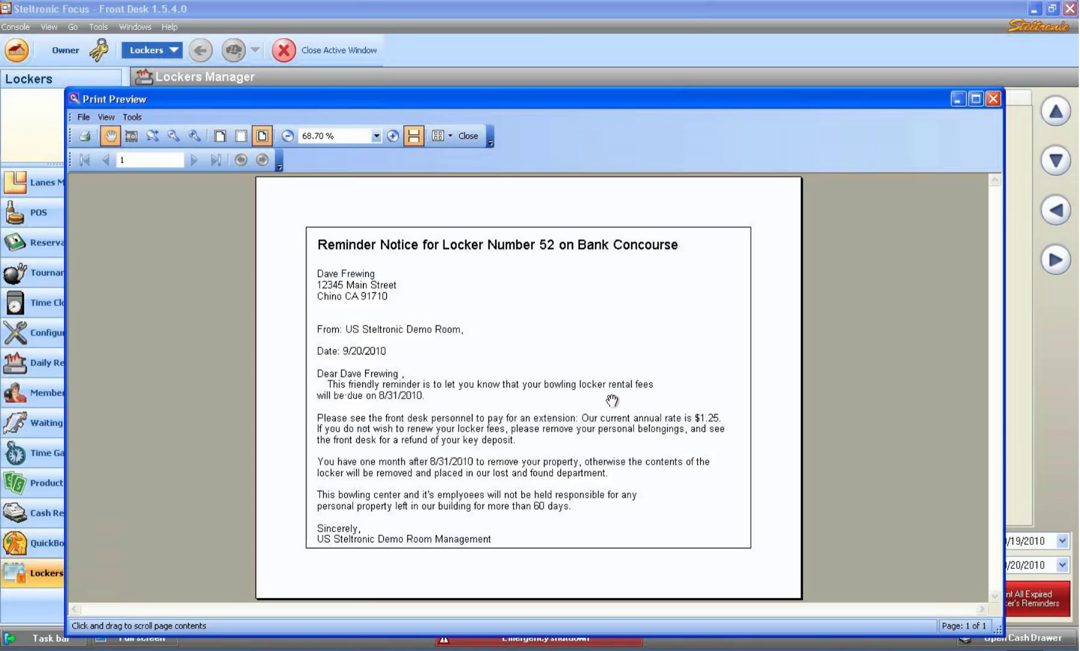
left_click(469, 136)
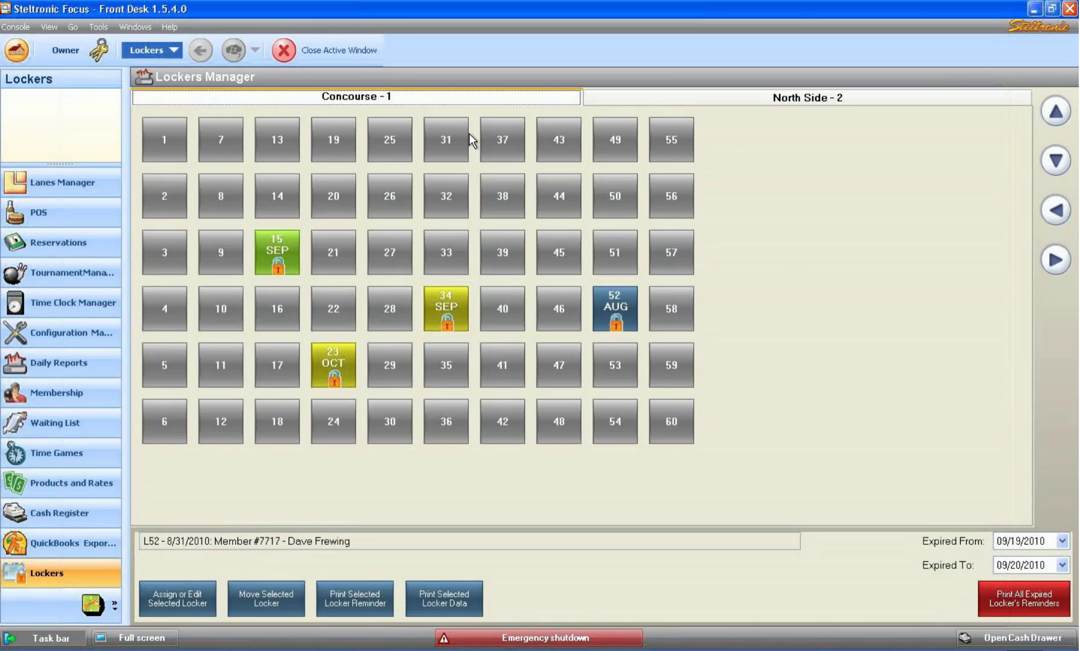
Deselect locker 52 and select locker 15, rented through 9/20/2011.
left_click(613, 324)
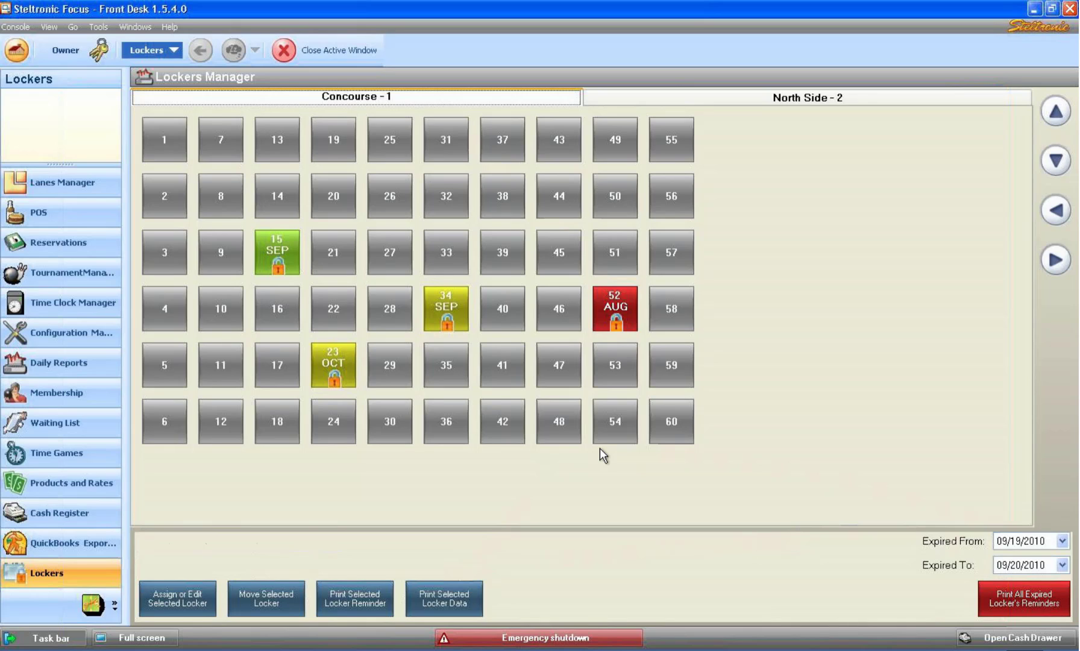
left_click(274, 252)
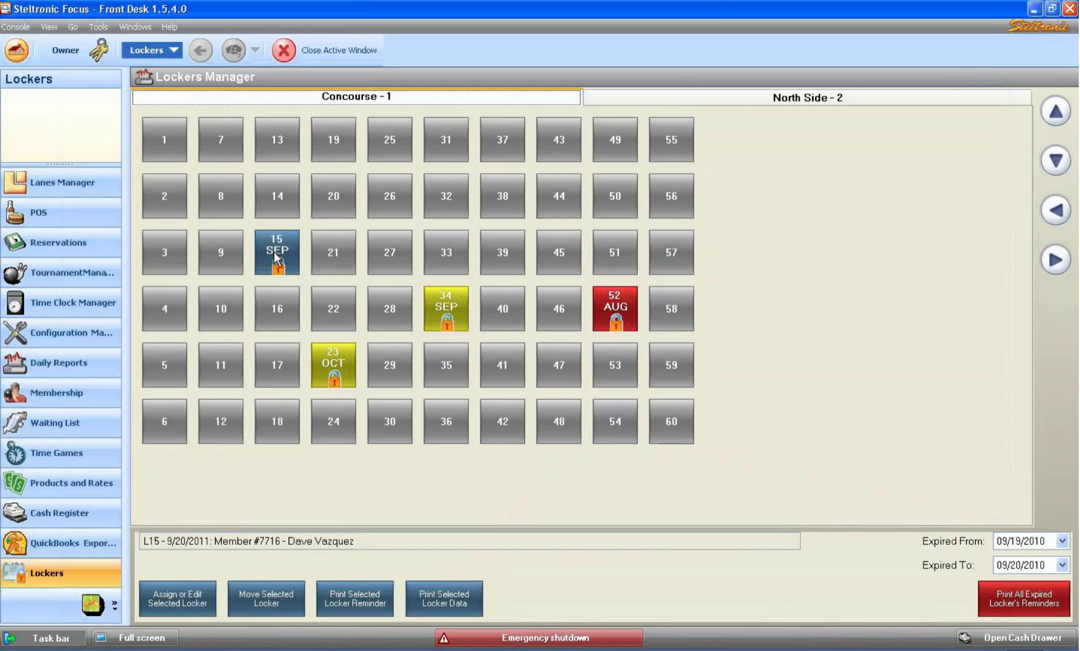
Move locker 15's rental to locker 21.
left_click(257, 592)
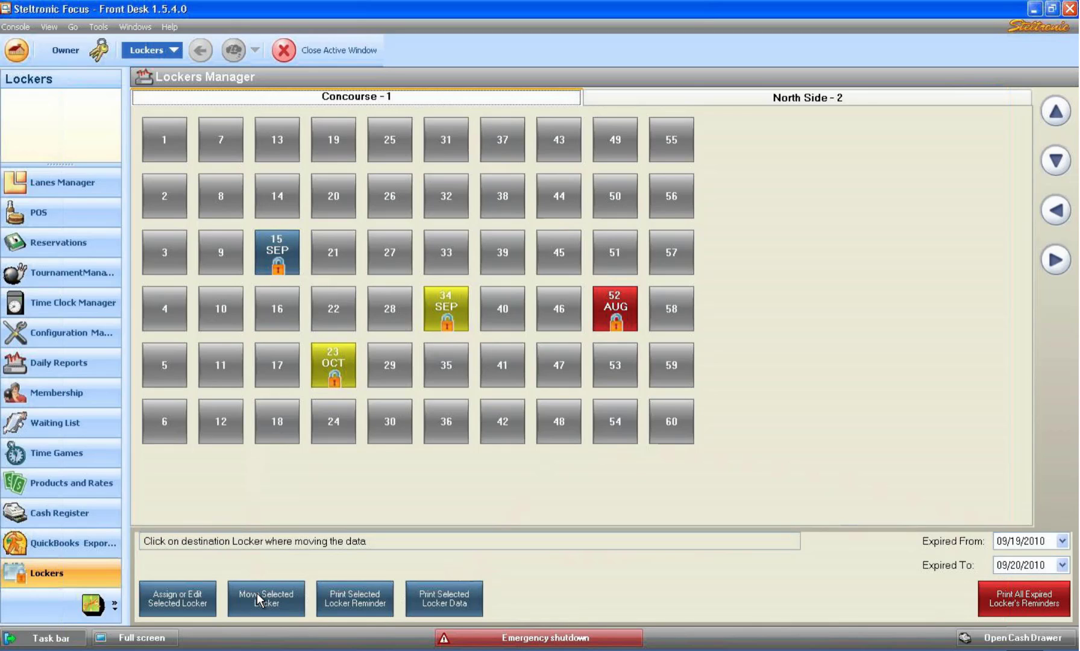
left_click(333, 248)
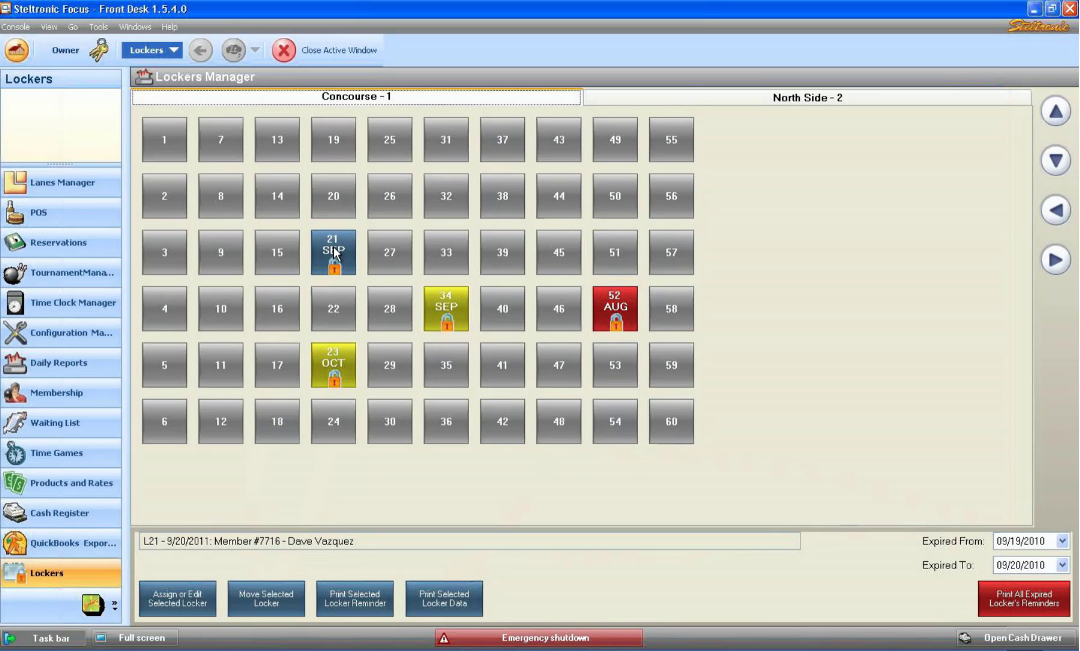